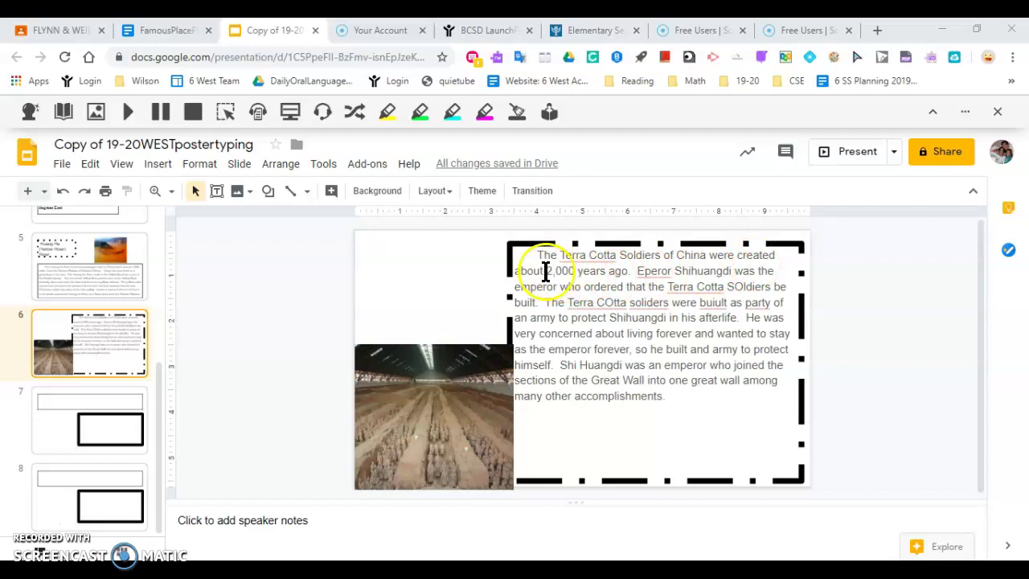
- Correct 'Eperor' to 'Emperor' using the spelling suggestion
{"action": "left_click", "coordinate": [645, 275]}
{"action": "right_click", "coordinate": [646, 274]}
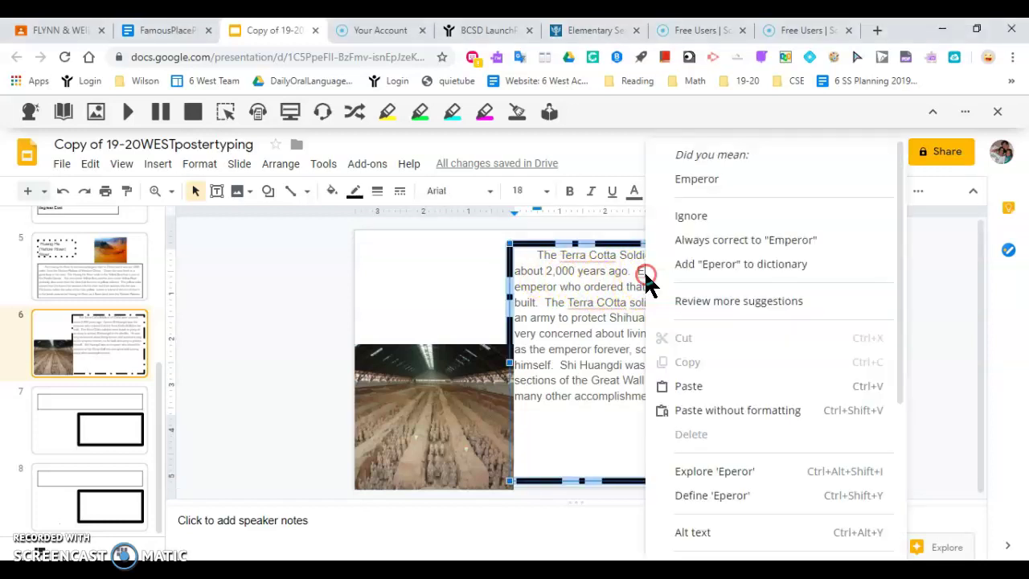
{"action": "left_click", "coordinate": [701, 181]}
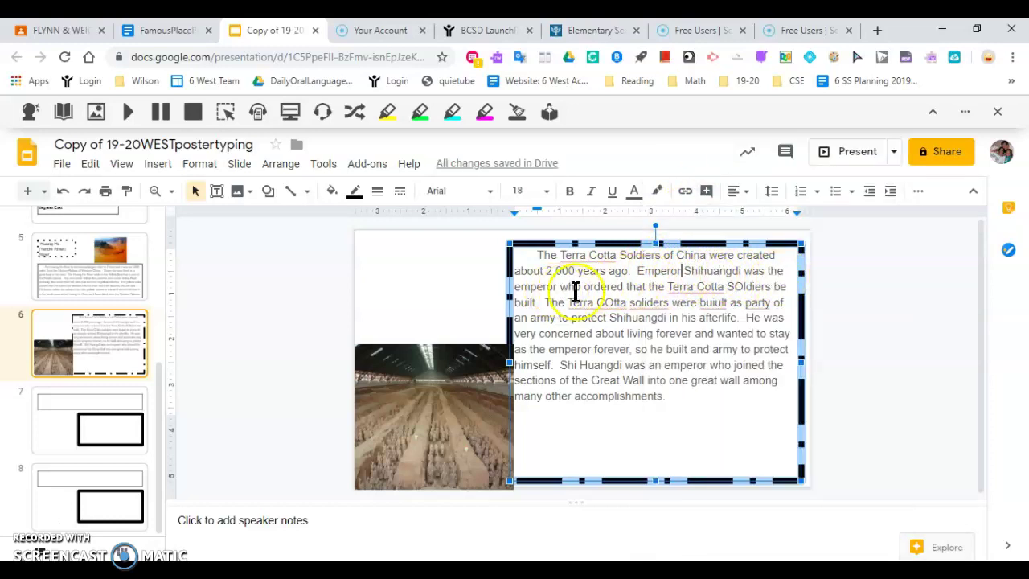
- Lowercase the second letter so 'SOldiers' reads 'Soldiers'
{"action": "left_click", "coordinate": [737, 286]}
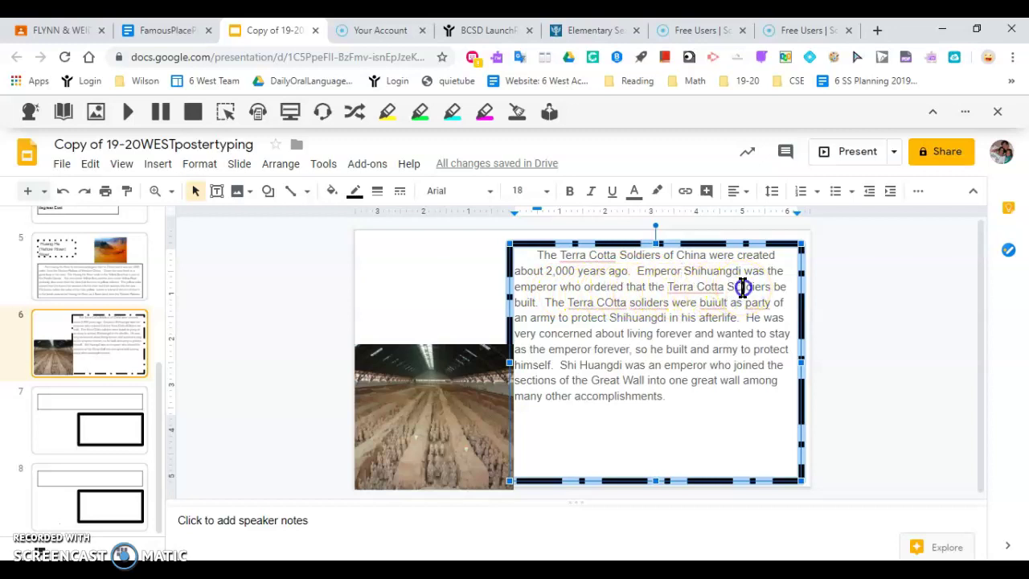
{"action": "key", "text": "BackSpace"}
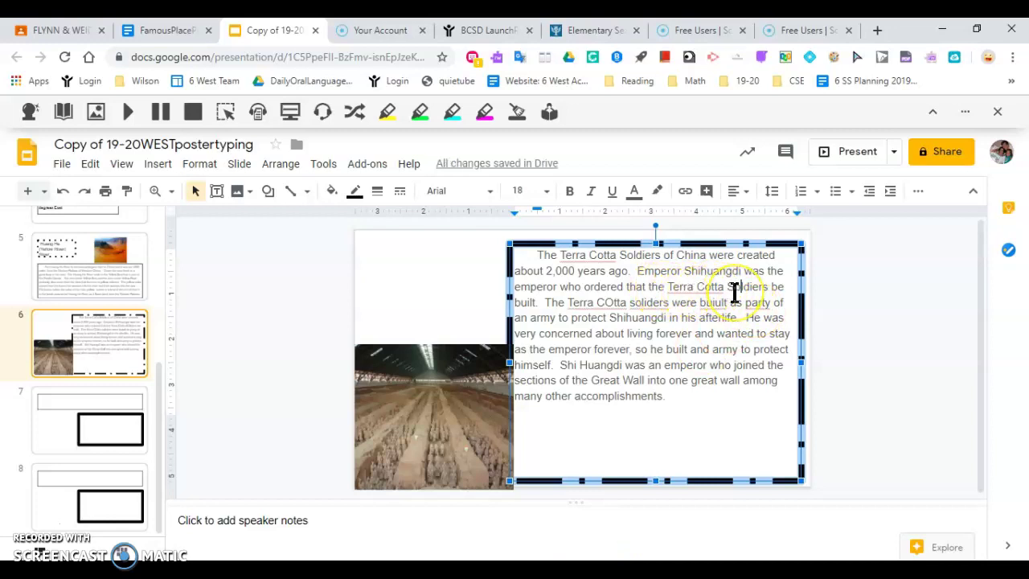
{"action": "type", "text": "o"}
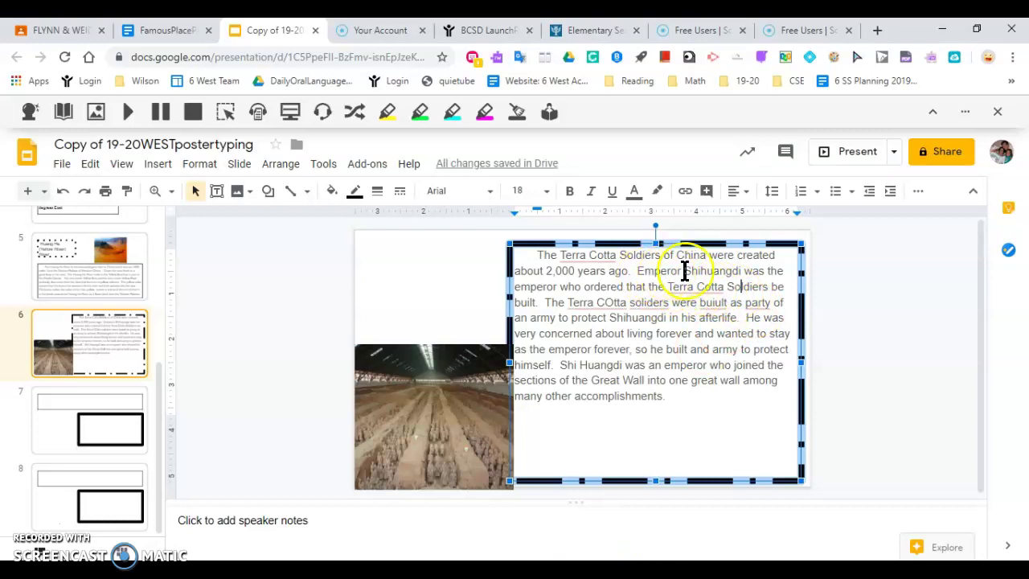
{"action": "left_click", "coordinate": [693, 271]}
- Find 'COtta' with a search and change it to 'Cotta'
{"action": "key", "text": "ctrl+f"}
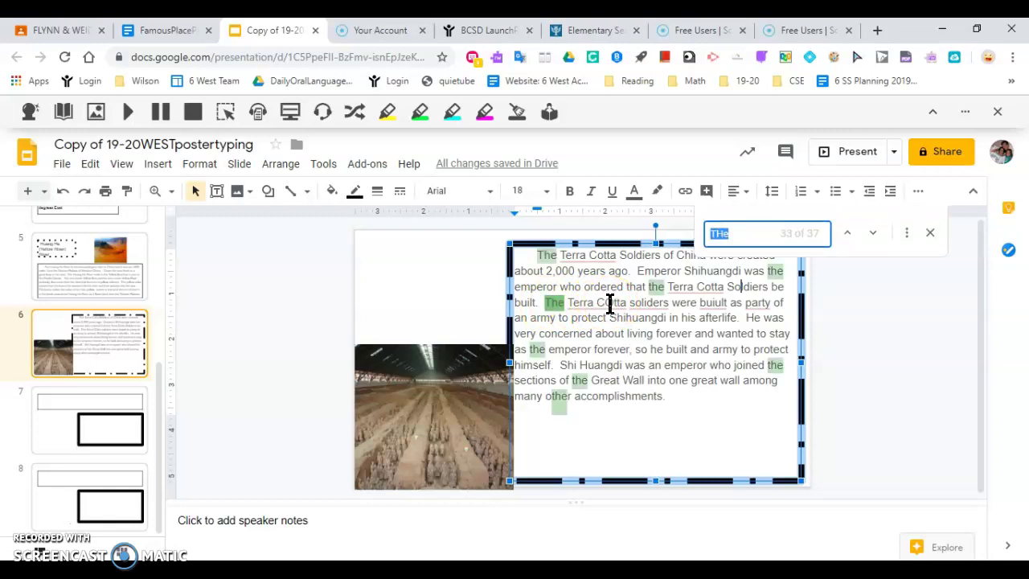
{"action": "type", "text": "COtta"}
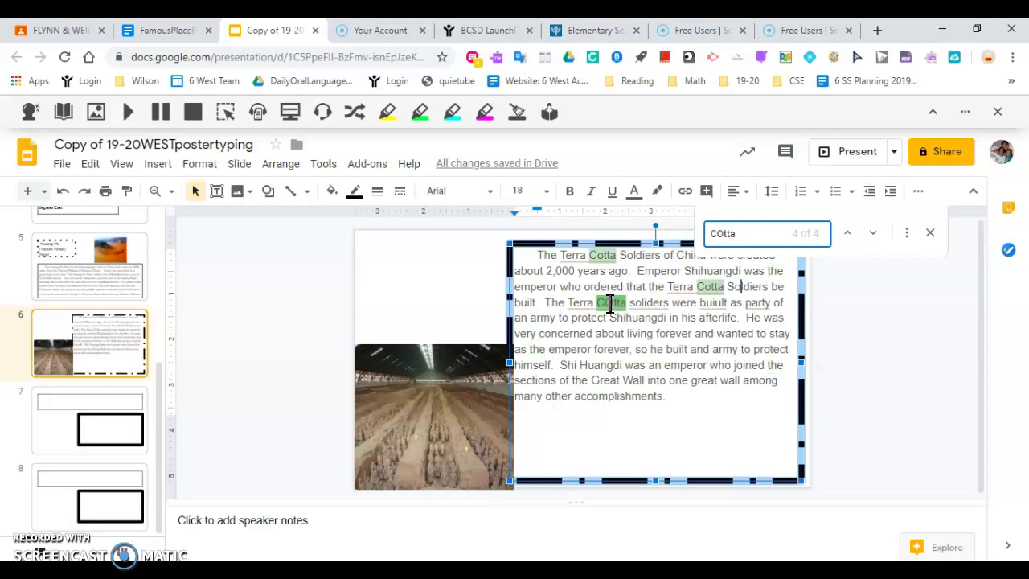
{"action": "left_click", "coordinate": [723, 235]}
{"action": "left_click", "coordinate": [613, 300]}
{"action": "key", "text": "BackSpace"}
{"action": "type", "text": "o"}
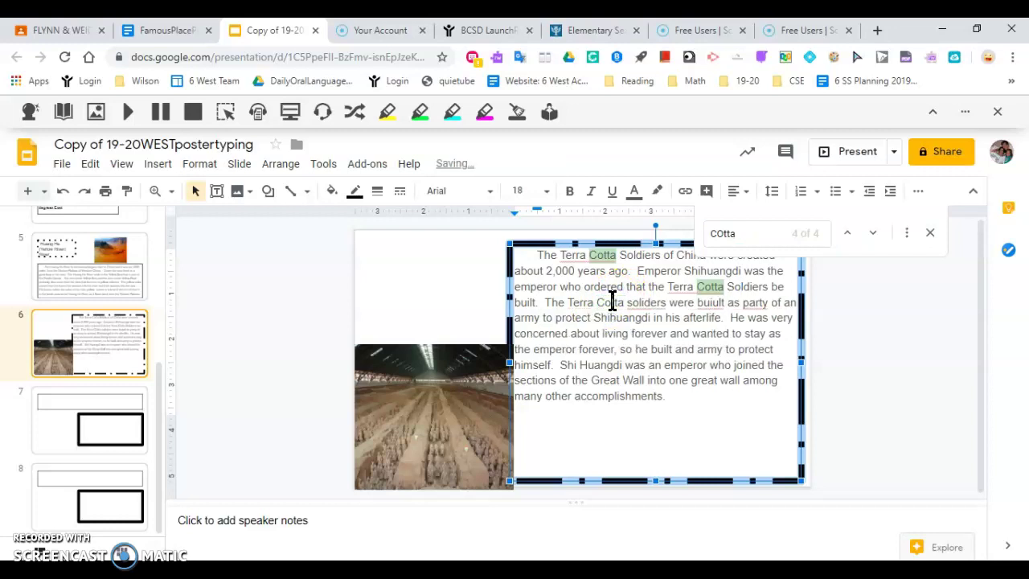
{"action": "left_click", "coordinate": [725, 287]}
- Close the find bar so no search box remains open
{"action": "left_click", "coordinate": [928, 233]}
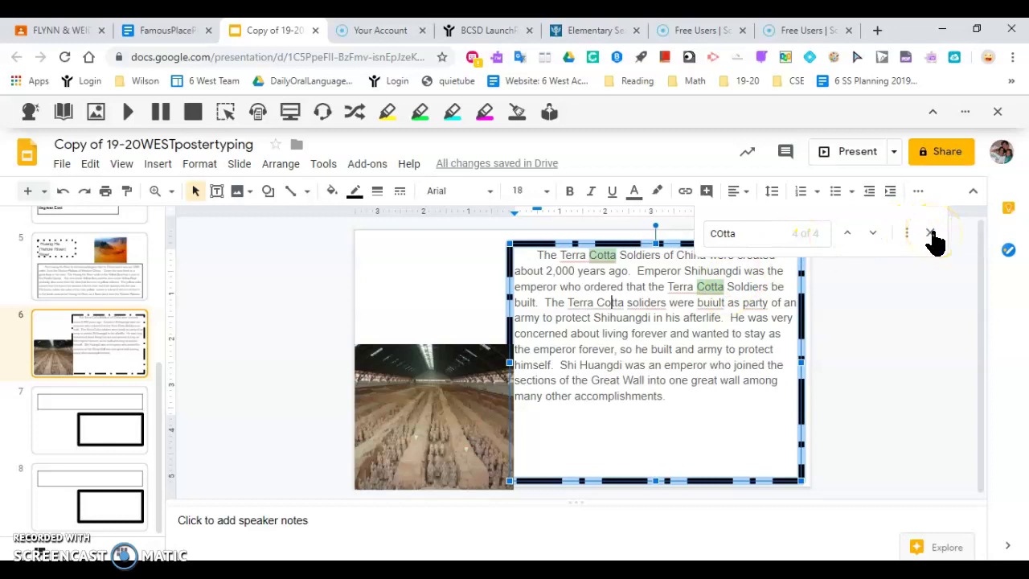
{"action": "left_click_drag", "start_coordinate": [779, 225], "coordinate": [742, 229]}
{"action": "left_click", "coordinate": [928, 233]}
{"action": "left_click", "coordinate": [928, 233]}
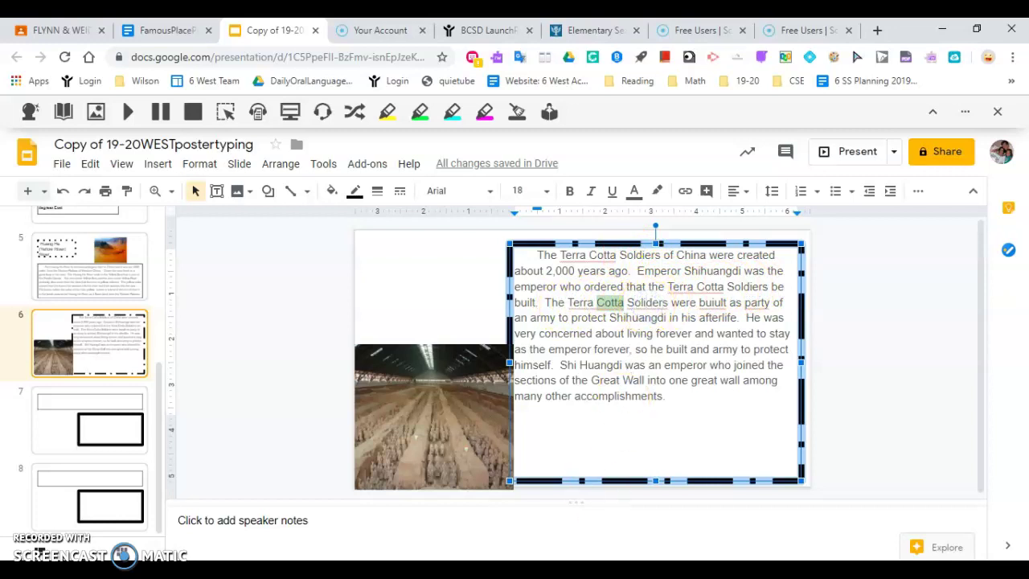
- Fix 'Soliders' to 'Soldiers' and 'buiult' to 'built'
{"action": "mouse_move", "coordinate": [536, 572]}
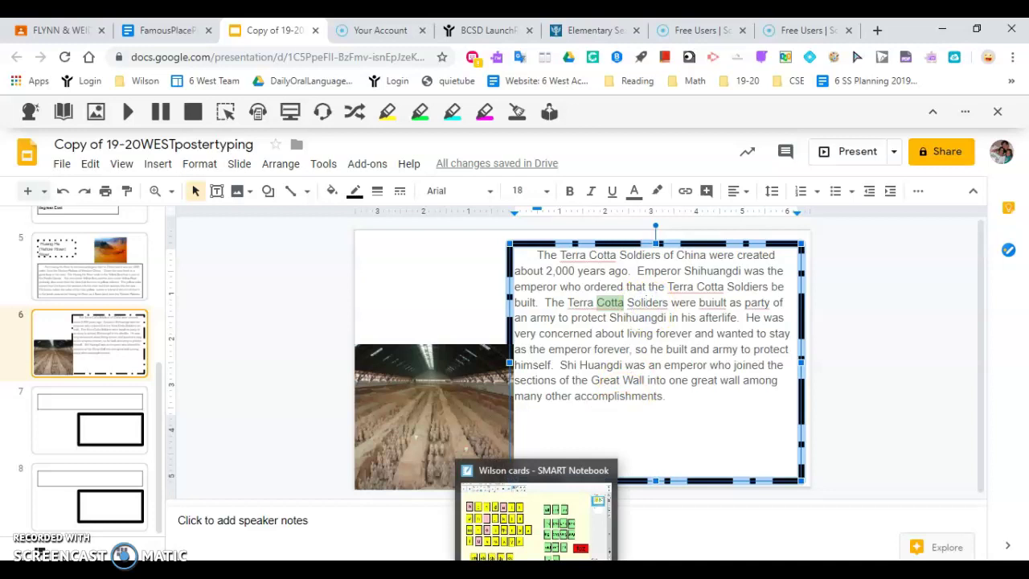
{"action": "key", "text": "BackSpace"}
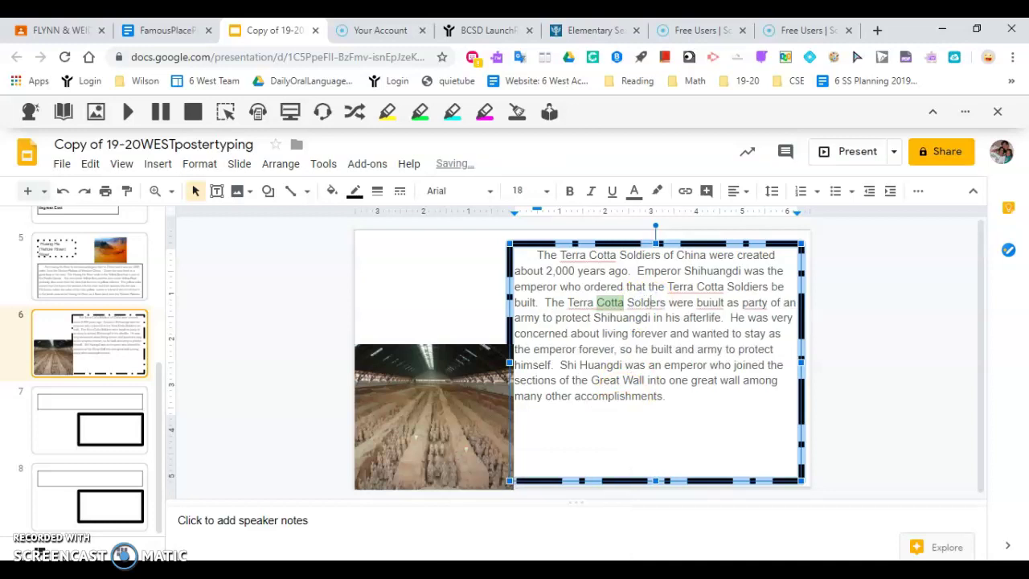
{"action": "type", "text": "i"}
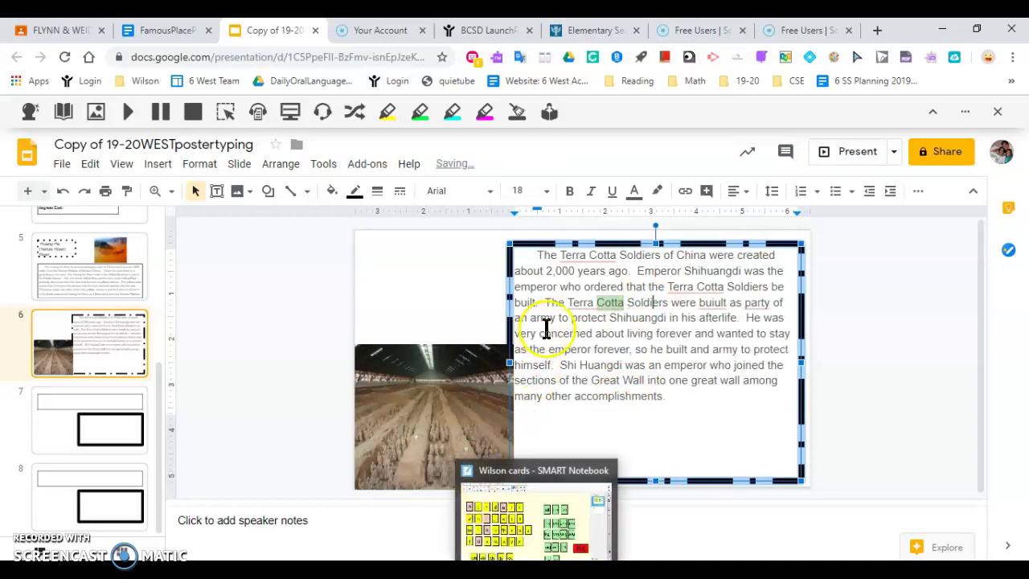
{"action": "left_click", "coordinate": [715, 305]}
{"action": "right_click", "coordinate": [715, 305]}
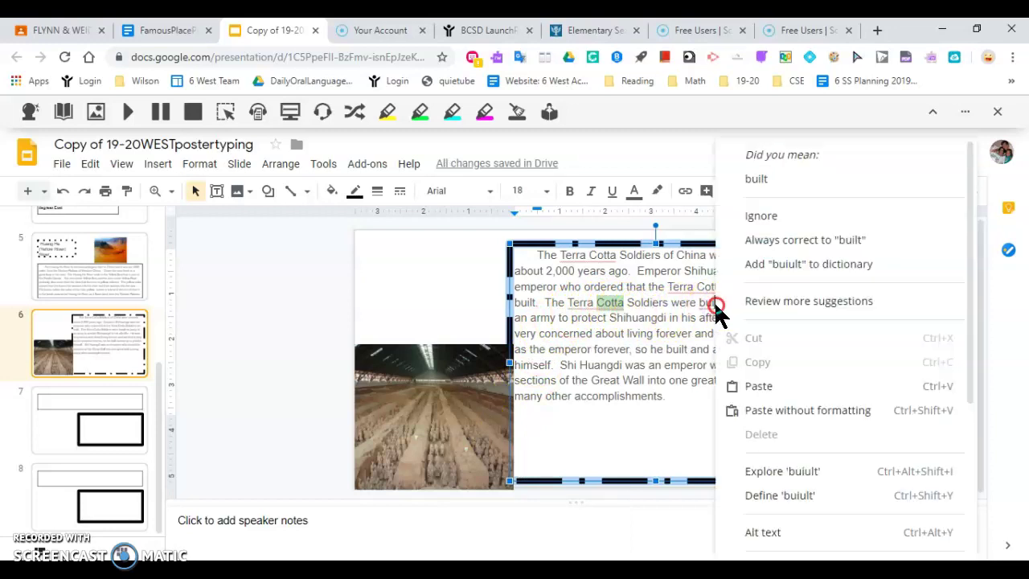
{"action": "left_click", "coordinate": [768, 180]}
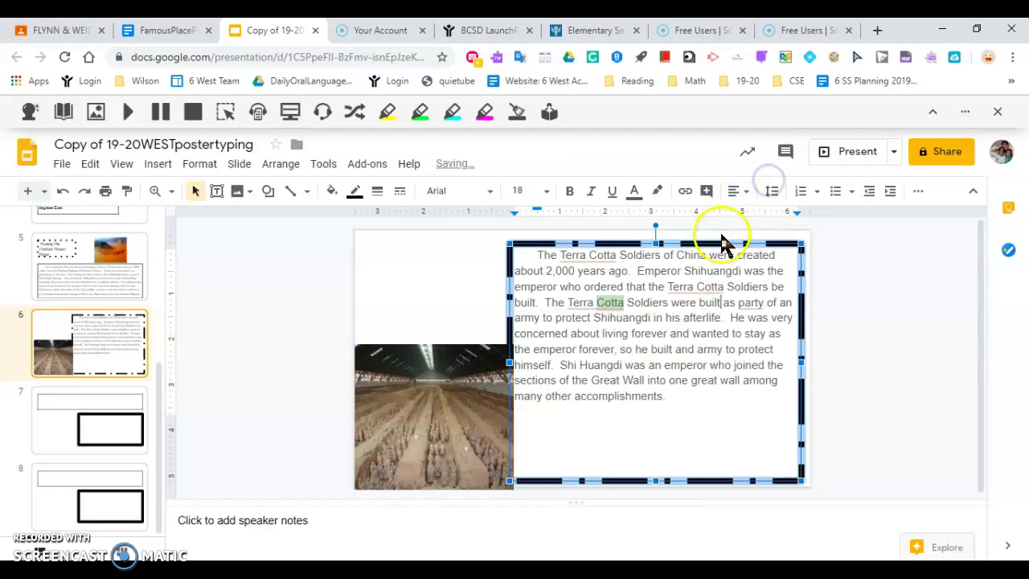
- Change all three 'Terra Cotta' mentions to 'Terracotta' using the spelling suggestions
{"action": "right_click", "coordinate": [701, 287]}
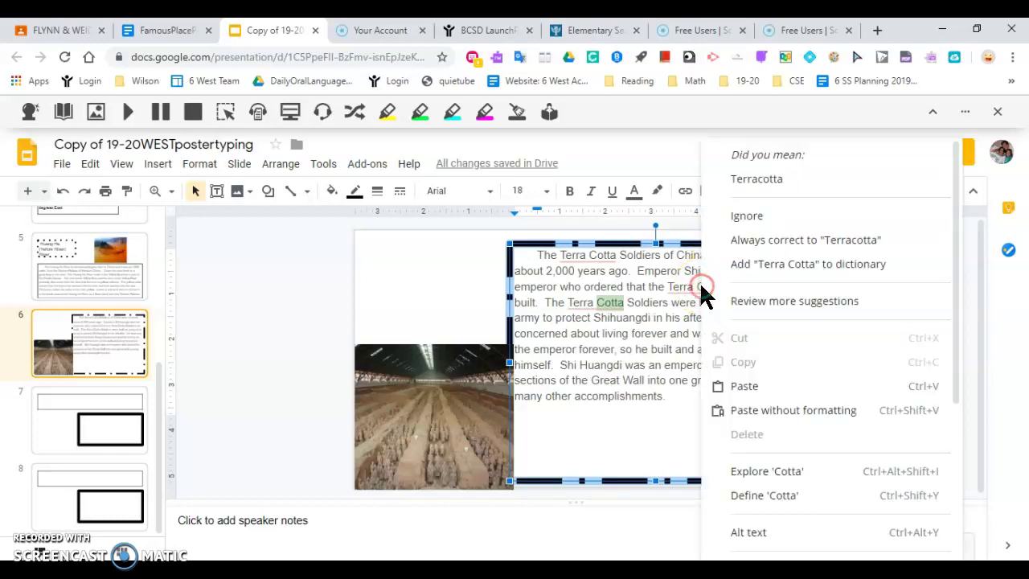
{"action": "left_click", "coordinate": [756, 180]}
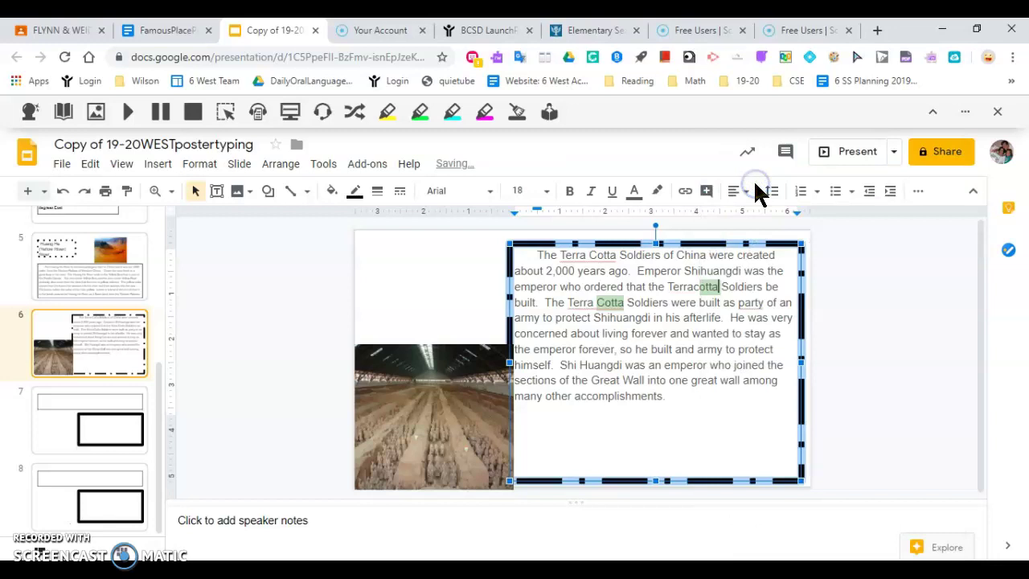
{"action": "right_click", "coordinate": [583, 256]}
{"action": "left_click", "coordinate": [655, 182]}
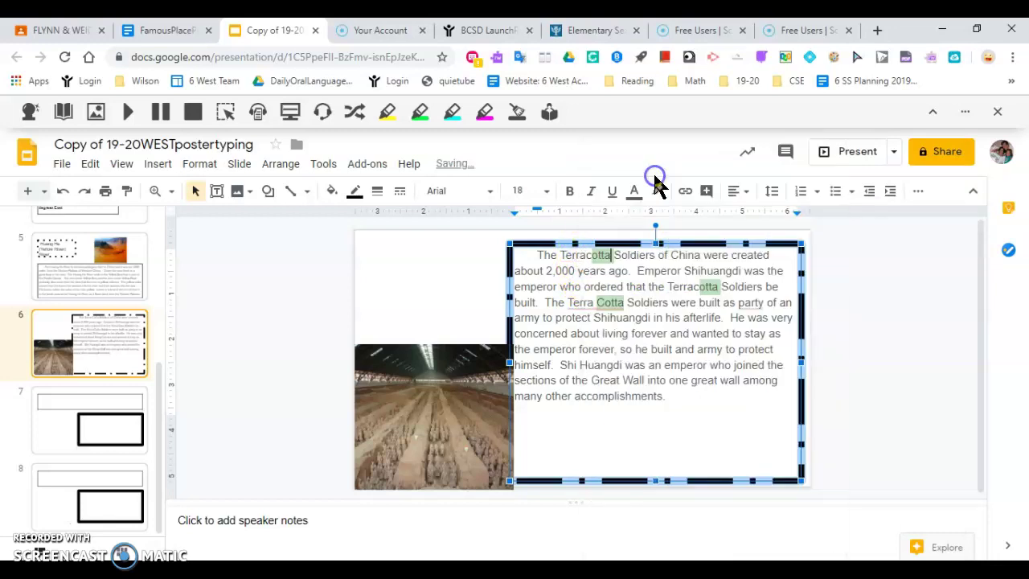
{"action": "right_click", "coordinate": [592, 302]}
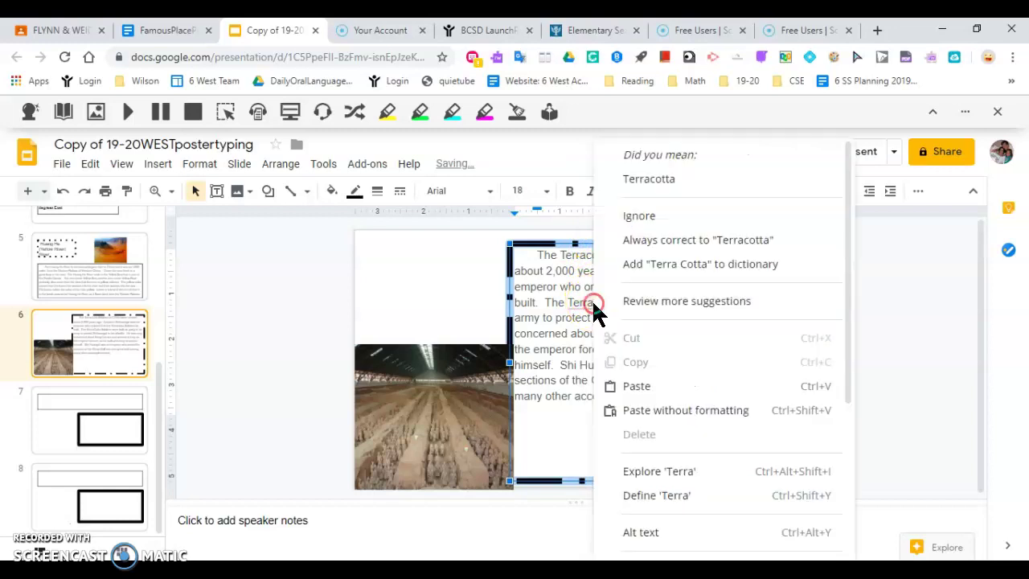
{"action": "left_click", "coordinate": [658, 183]}
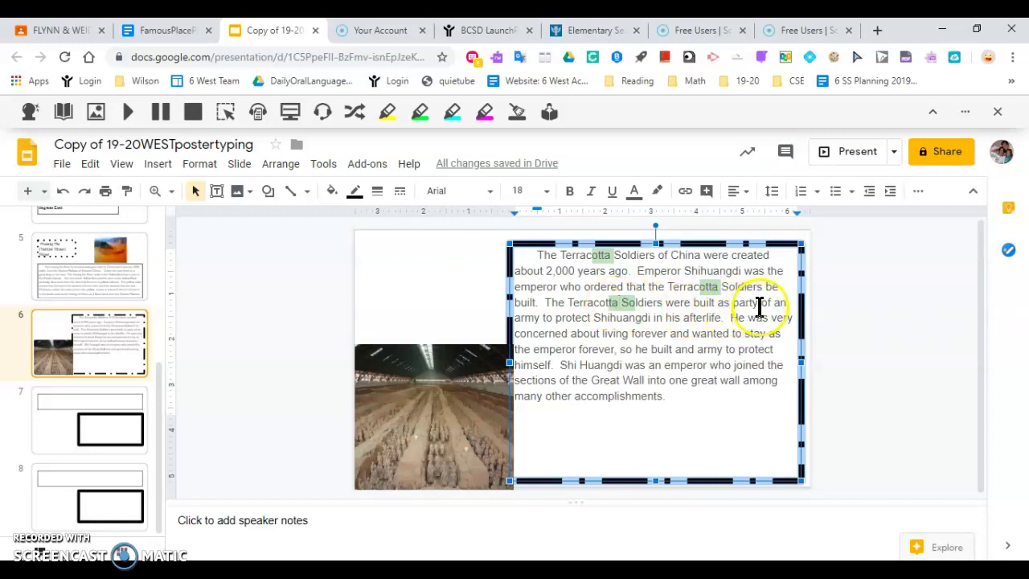
- Change 'party' to 'part' and 'built and army' to 'built an army'
{"action": "left_click", "coordinate": [759, 303]}
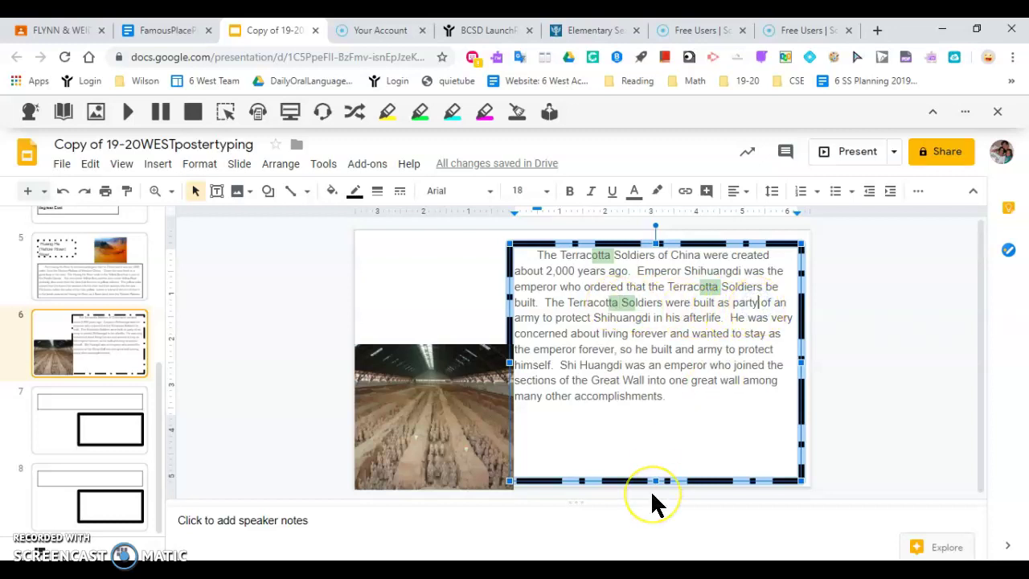
{"action": "key", "text": "BackSpace"}
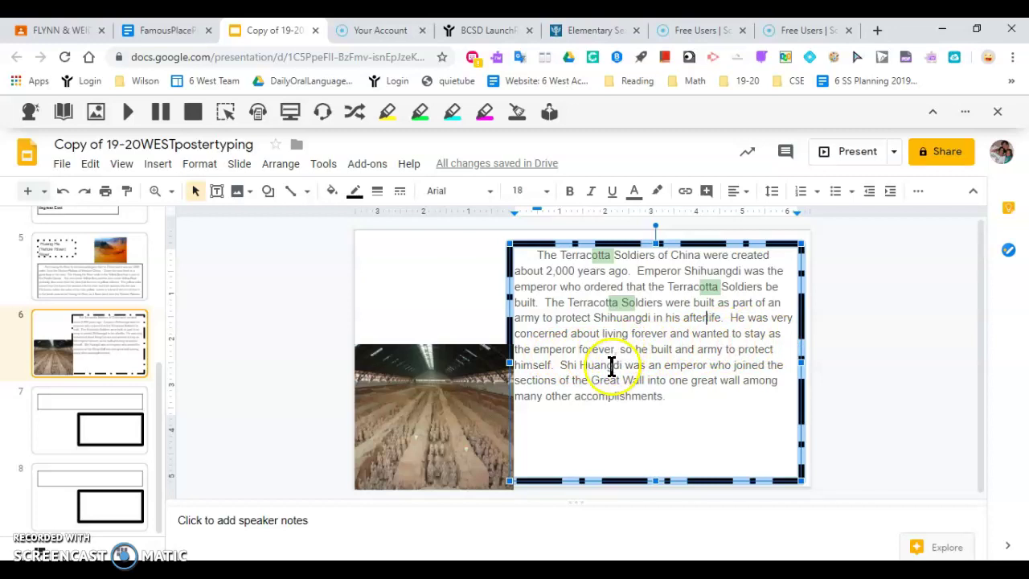
{"action": "left_click", "coordinate": [617, 349]}
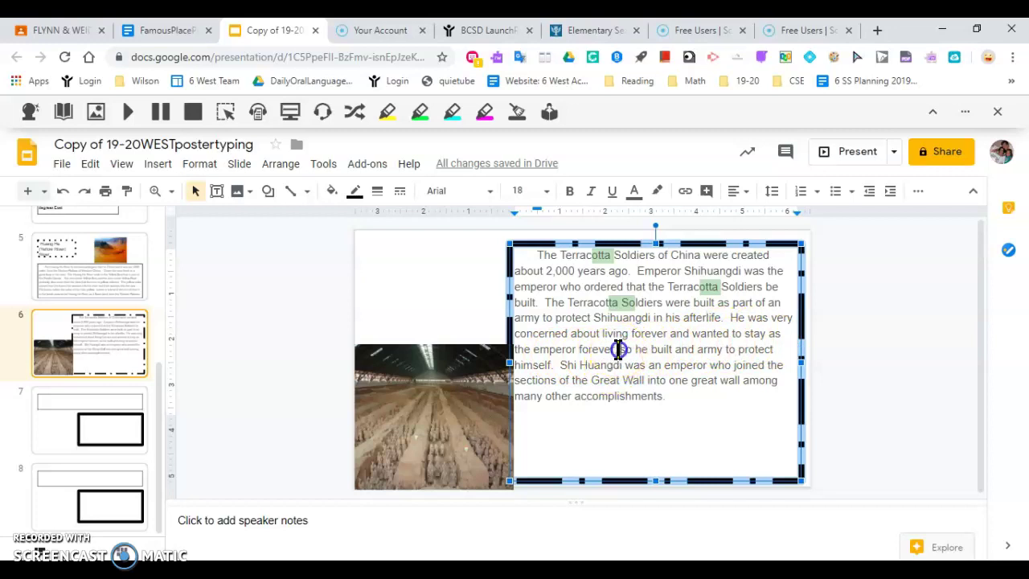
{"action": "left_click", "coordinate": [634, 352], "text": "shift"}
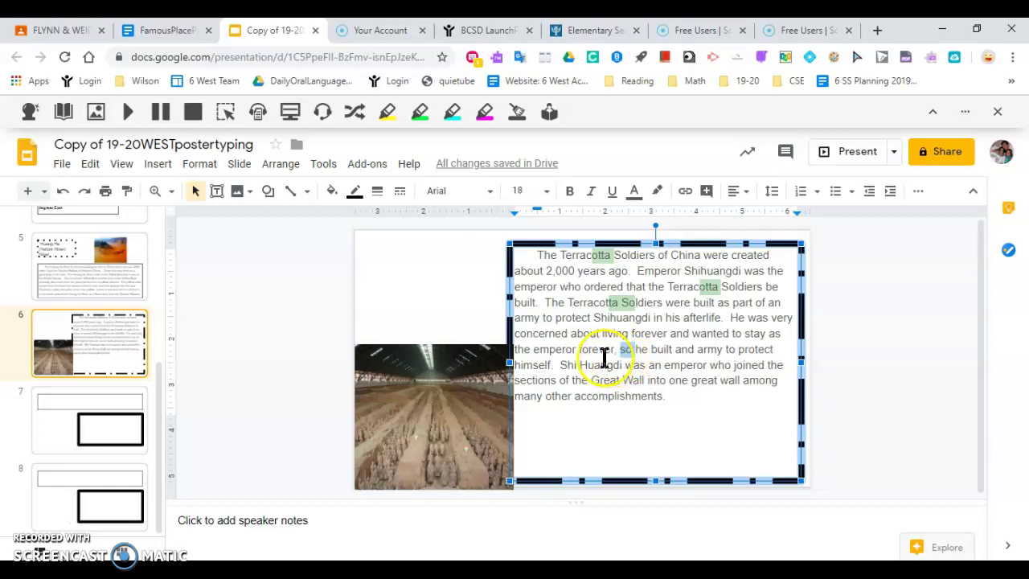
{"action": "left_click", "coordinate": [693, 351]}
{"action": "mouse_move", "coordinate": [572, 578]}
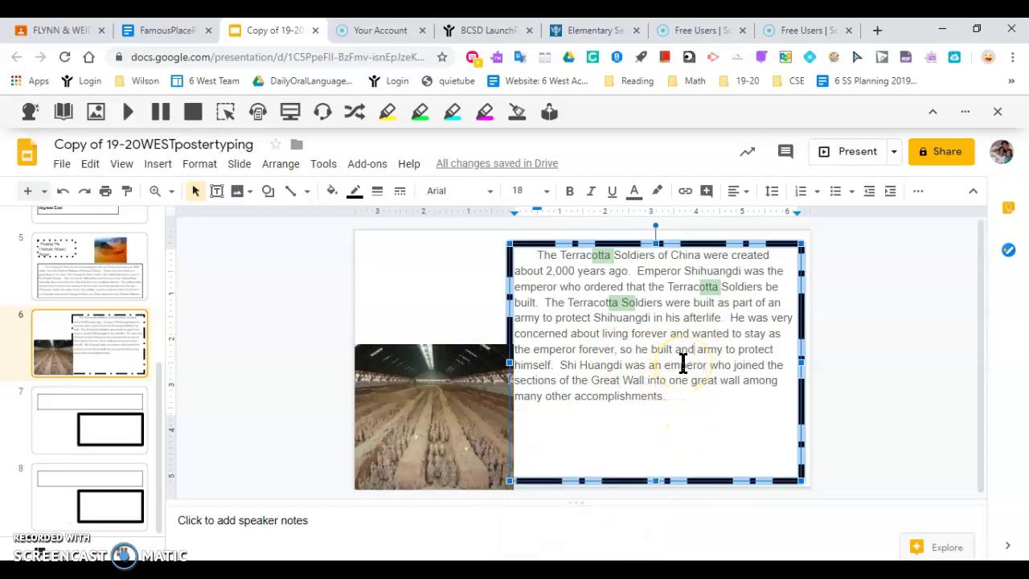
{"action": "key", "text": "BackSpace"}
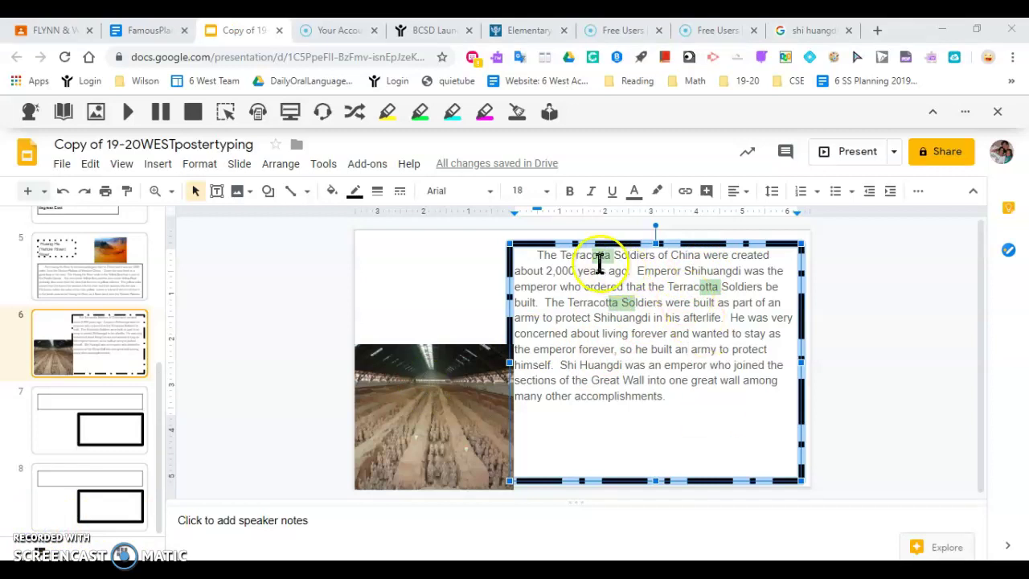
- Insert 'Qin' before the first 'Shihuangdi' and split it into 'Shi Huangdi'
{"action": "left_click", "coordinate": [701, 271]}
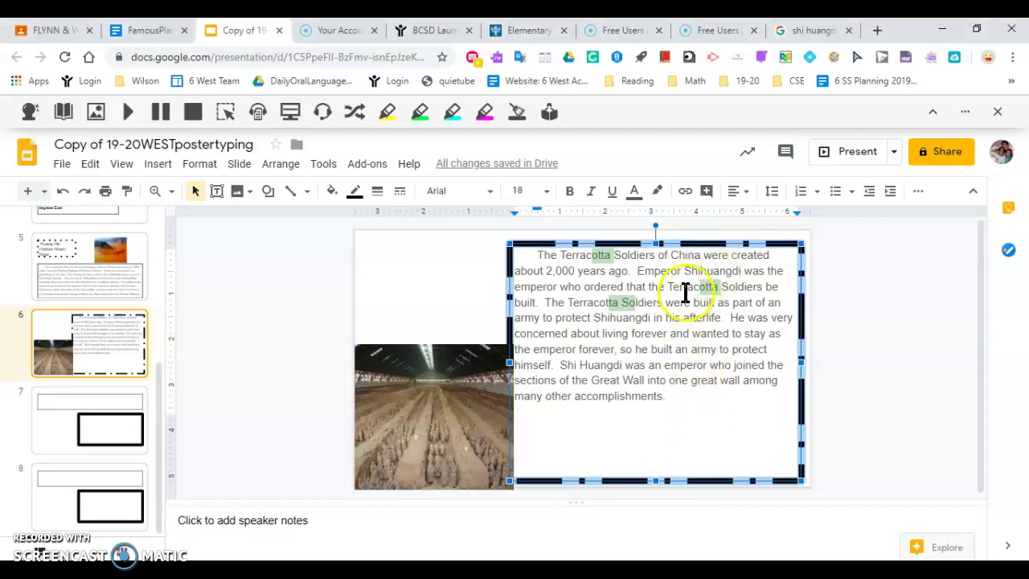
{"action": "left_click", "coordinate": [686, 271]}
{"action": "type", "text": "Qin"}
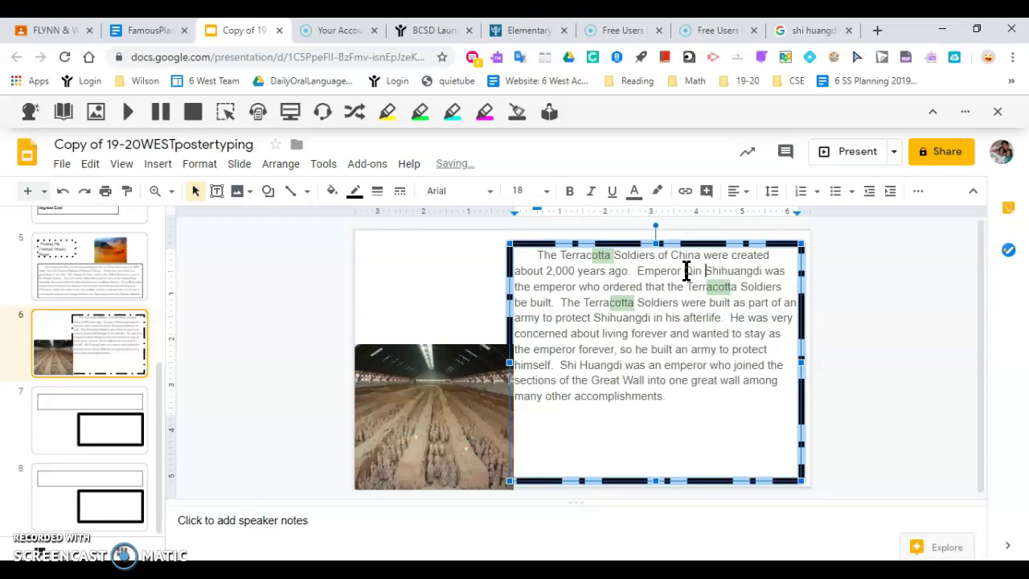
{"action": "left_click", "coordinate": [720, 270]}
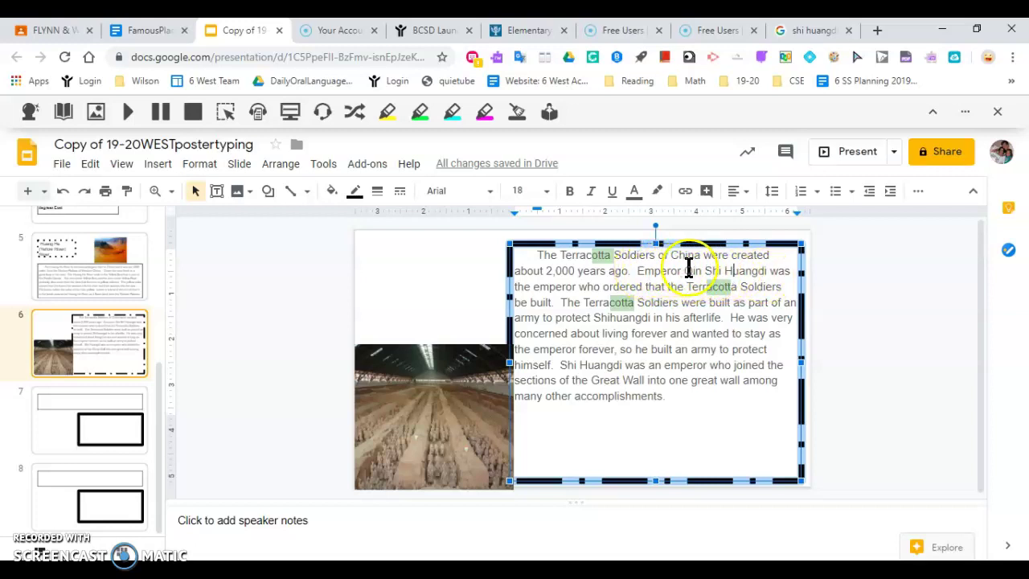
- Replace the later 'Shihuangdi' with the copied 'Qin Shi Huangdi', removing the extra space
{"action": "left_click", "coordinate": [688, 270]}
{"action": "left_click_drag", "start_coordinate": [701, 271], "coordinate": [757, 271]}
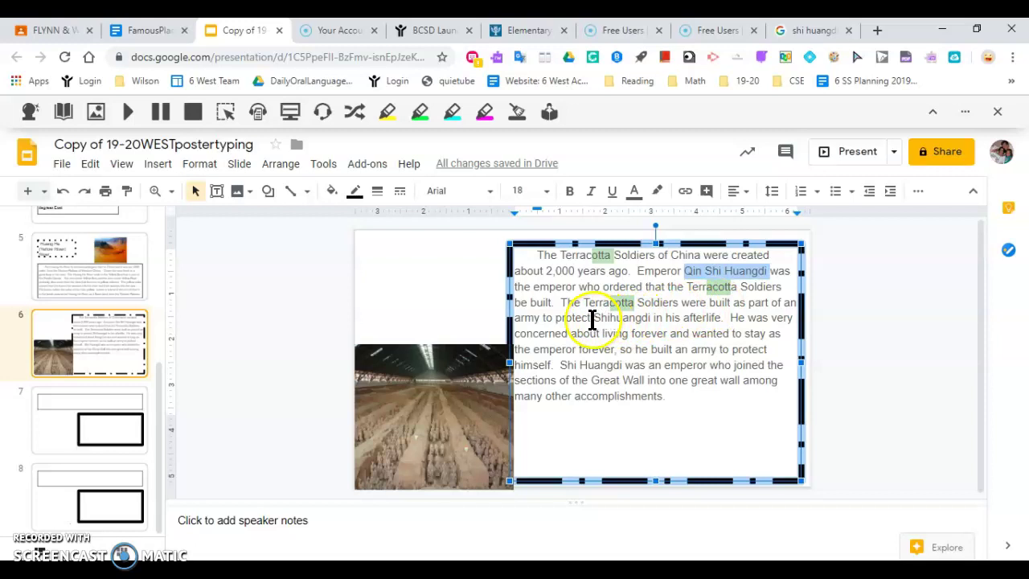
{"action": "left_click_drag", "start_coordinate": [592, 320], "coordinate": [649, 322]}
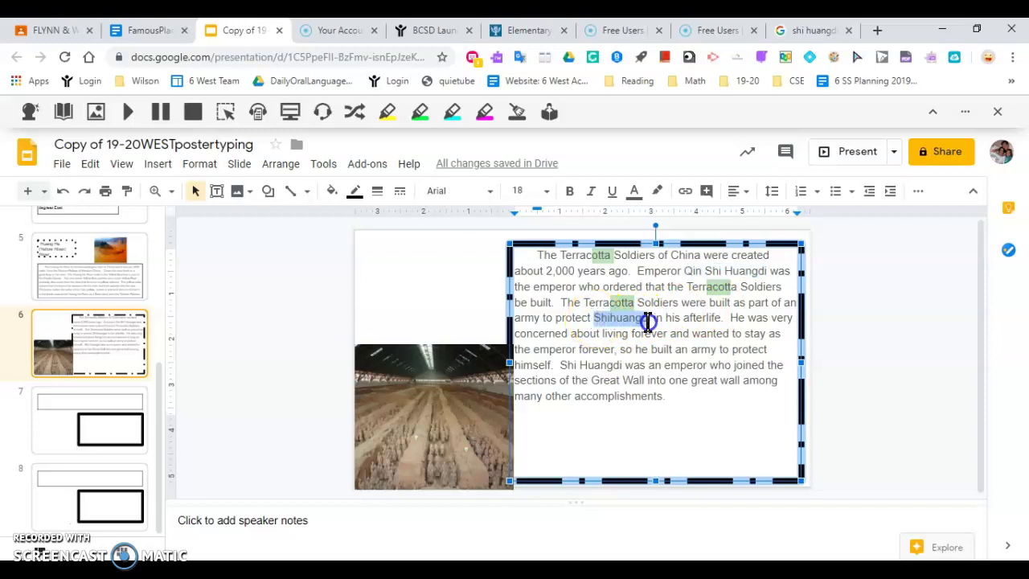
{"action": "type", "text": "Qin Shi Huangdi"}
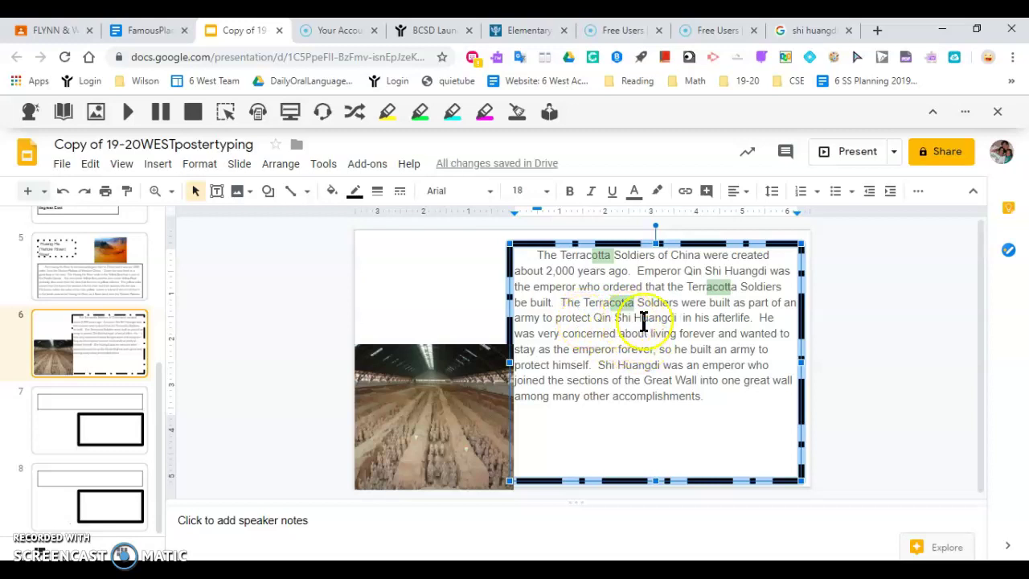
{"action": "key", "text": "BackSpace"}
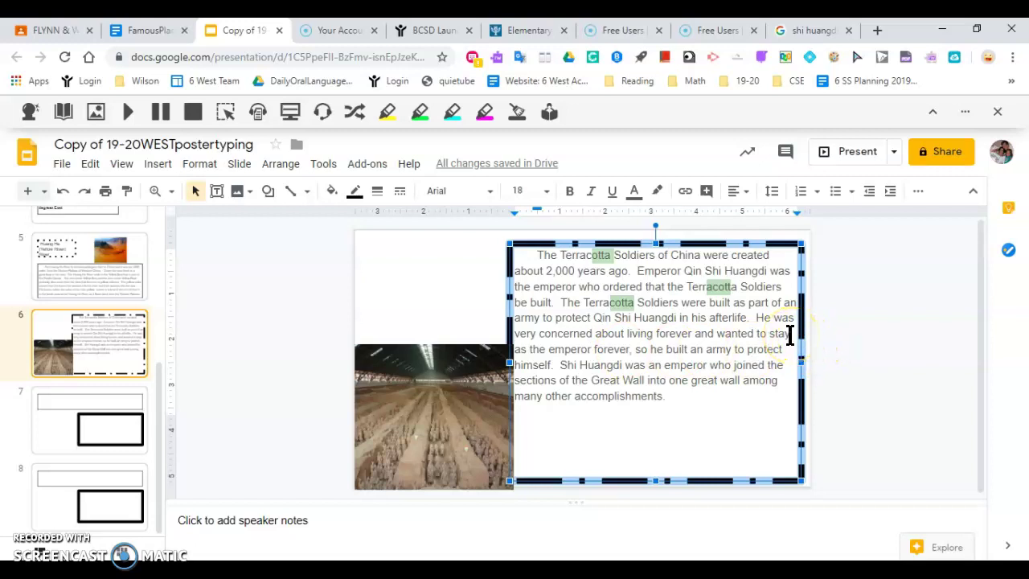
- Delete the repeated 'forever' after 'emperor' and add 'Qin' before the final 'Shi Huangdi'
{"action": "left_click", "coordinate": [594, 347]}
{"action": "left_click_drag", "start_coordinate": [626, 351], "coordinate": [630, 350]}
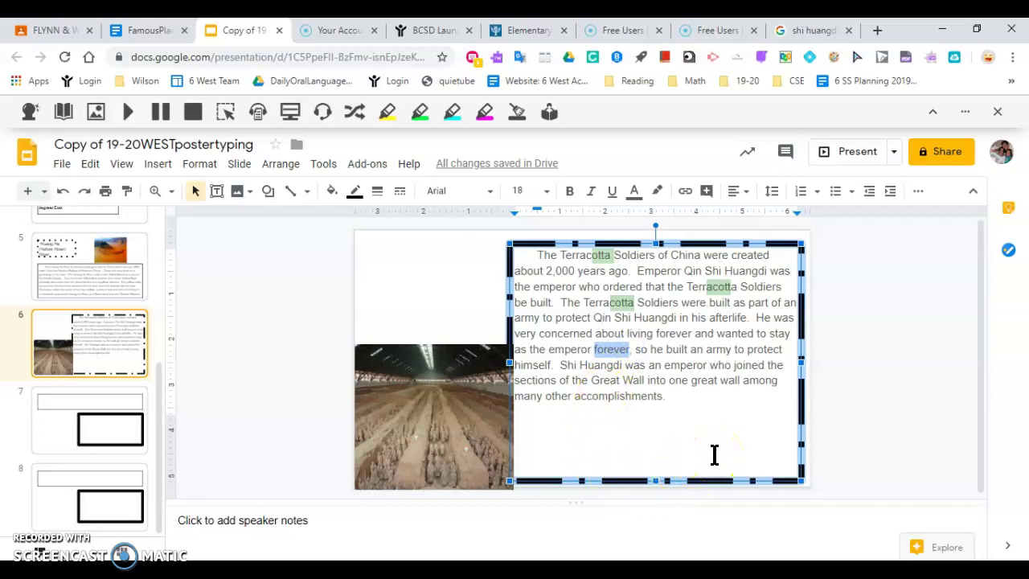
{"action": "key", "text": "BackSpace"}
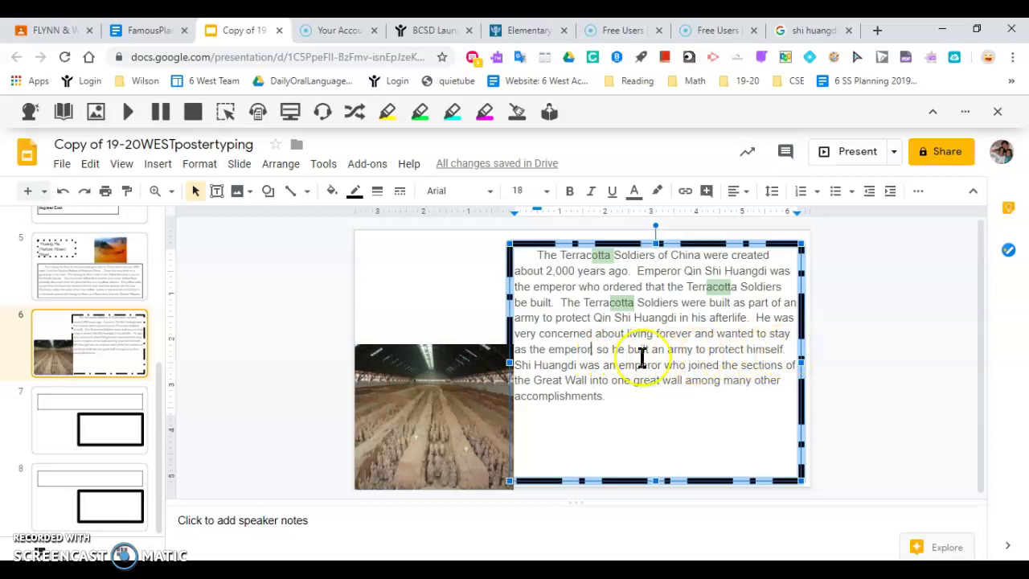
{"action": "left_click", "coordinate": [515, 367]}
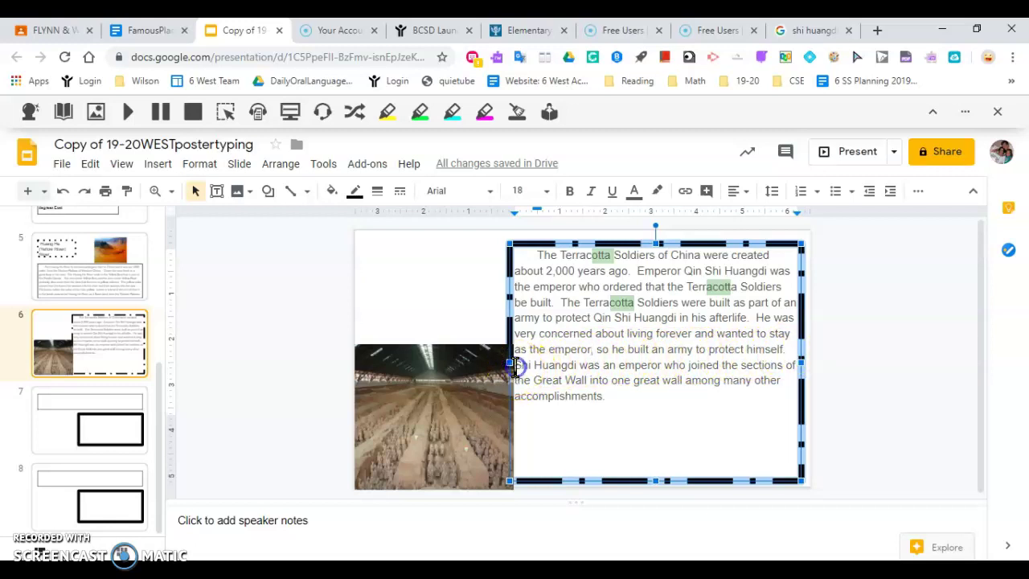
{"action": "type", "text": "Q"}
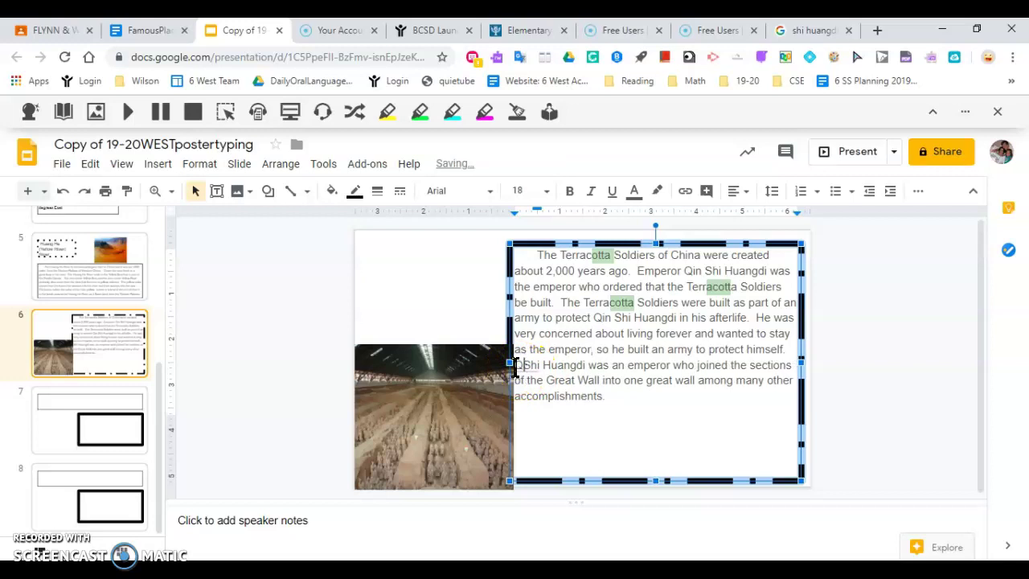
{"action": "type", "text": "in"}
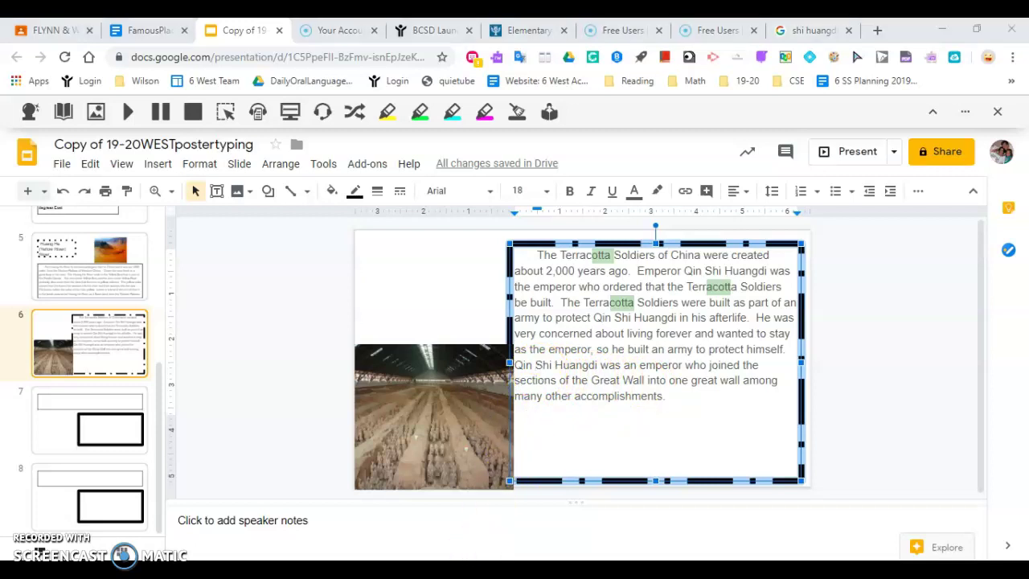
- Switch to Acrobat Reader and scroll 0417_001.pdf up to page 2's handwritten notes
{"action": "key", "text": "alt+Tab"}
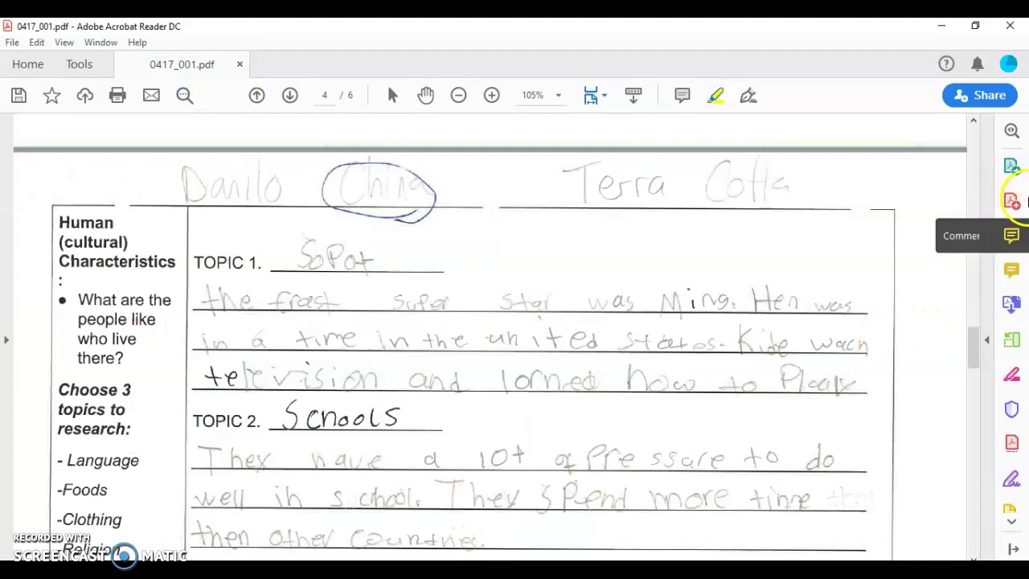
{"action": "left_click_drag", "start_coordinate": [969, 350], "coordinate": [944, 246]}
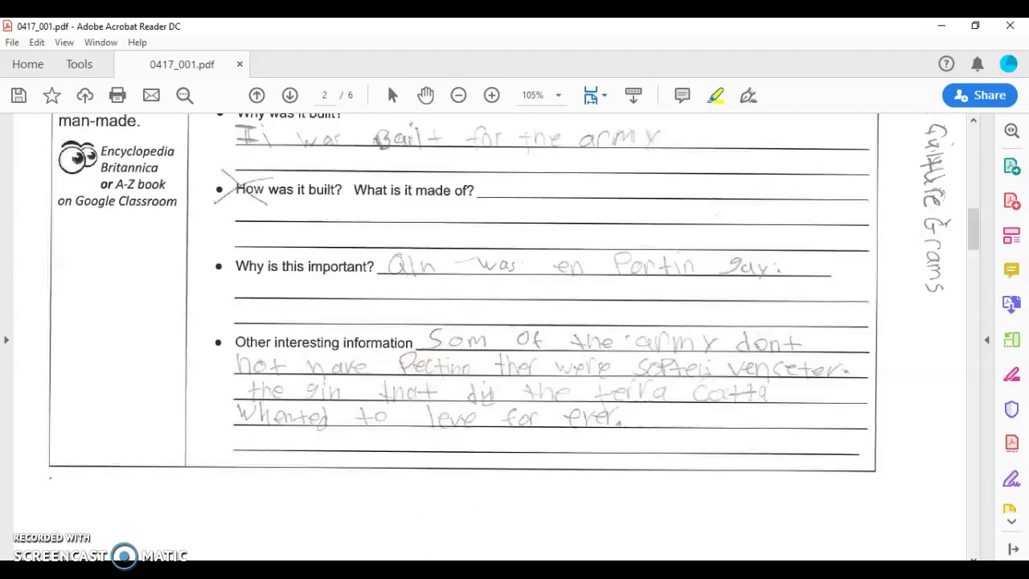
{"action": "mouse_move", "coordinate": [388, 569]}
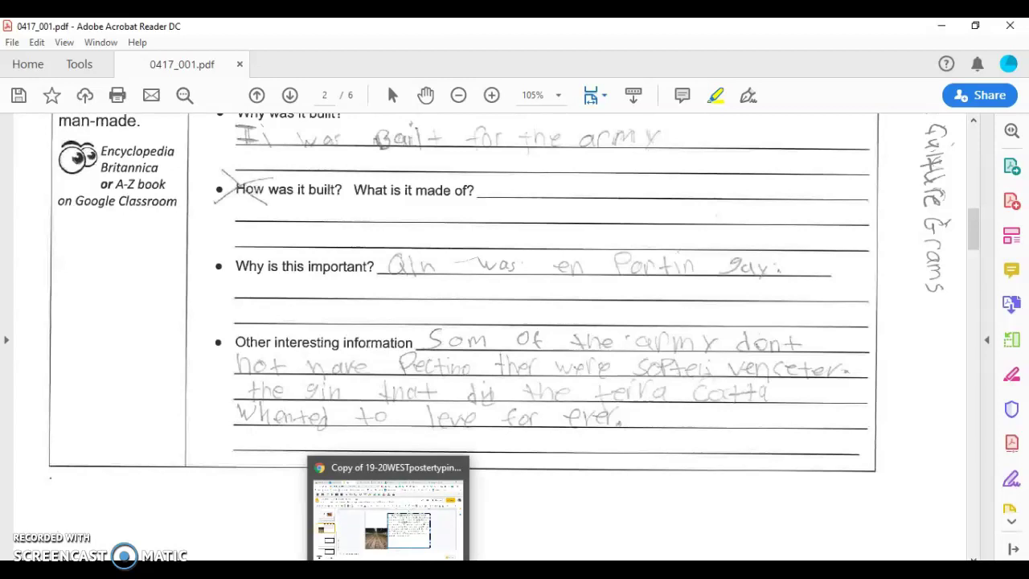
- Return to the presentation, select slide 7, then bring up the FamousPlaceProject instructions
{"action": "left_click", "coordinate": [388, 569]}
{"action": "left_click", "coordinate": [622, 427]}
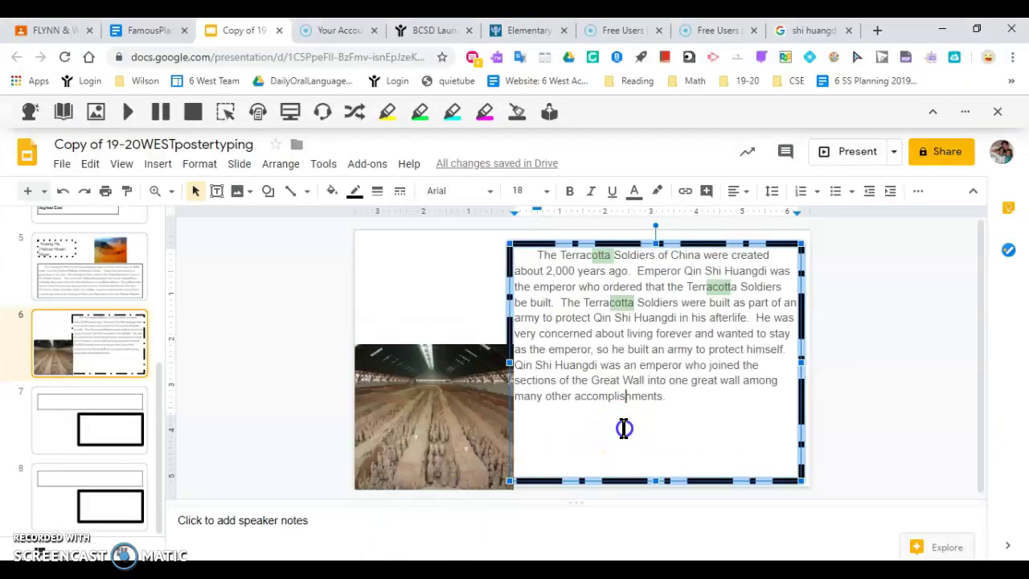
{"action": "left_click", "coordinate": [679, 395]}
{"action": "left_click", "coordinate": [123, 402]}
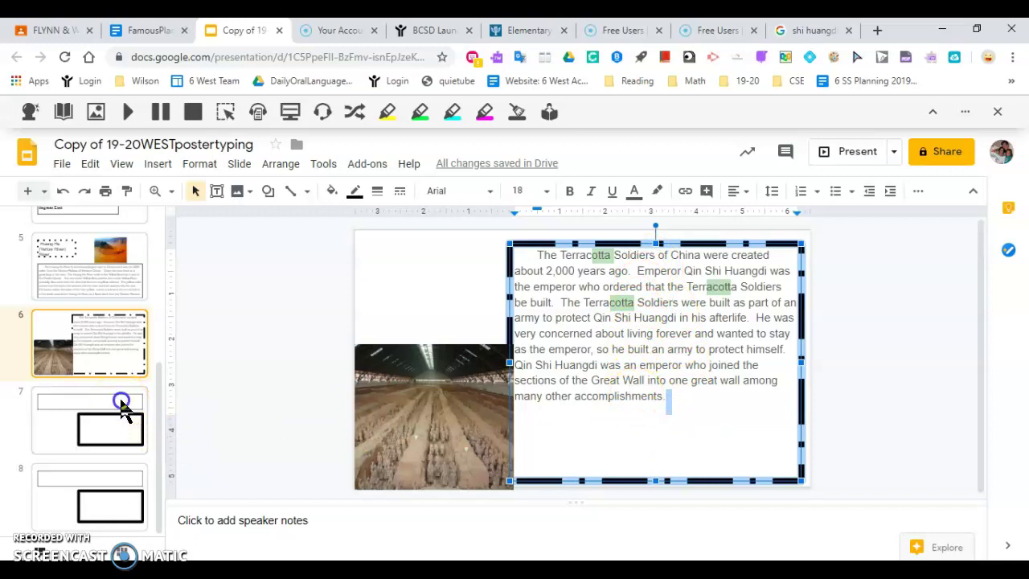
{"action": "left_click", "coordinate": [151, 30]}
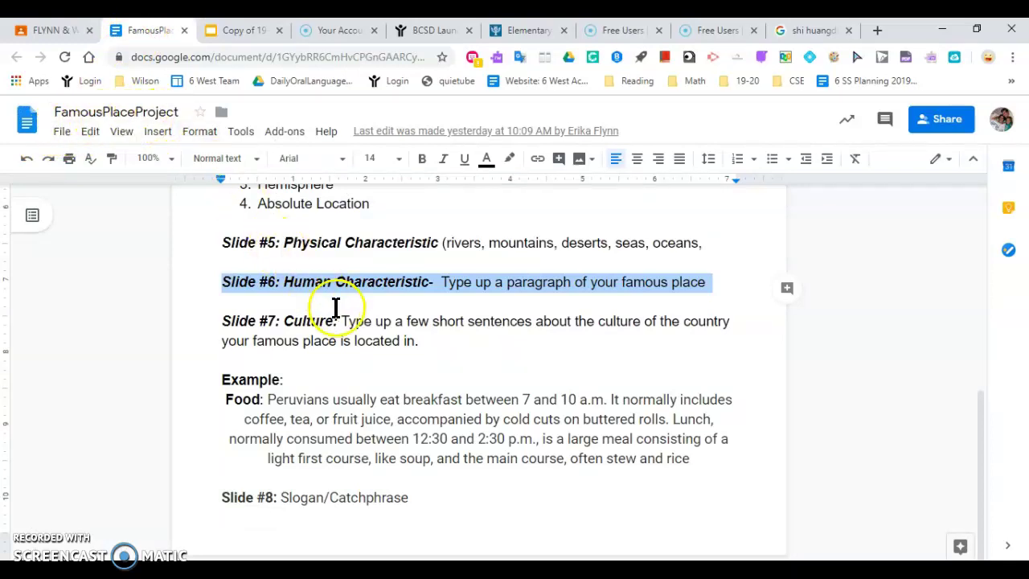
- Review the Slide #7 Culture requirements, then leave the instructions document
{"action": "left_click", "coordinate": [225, 318]}
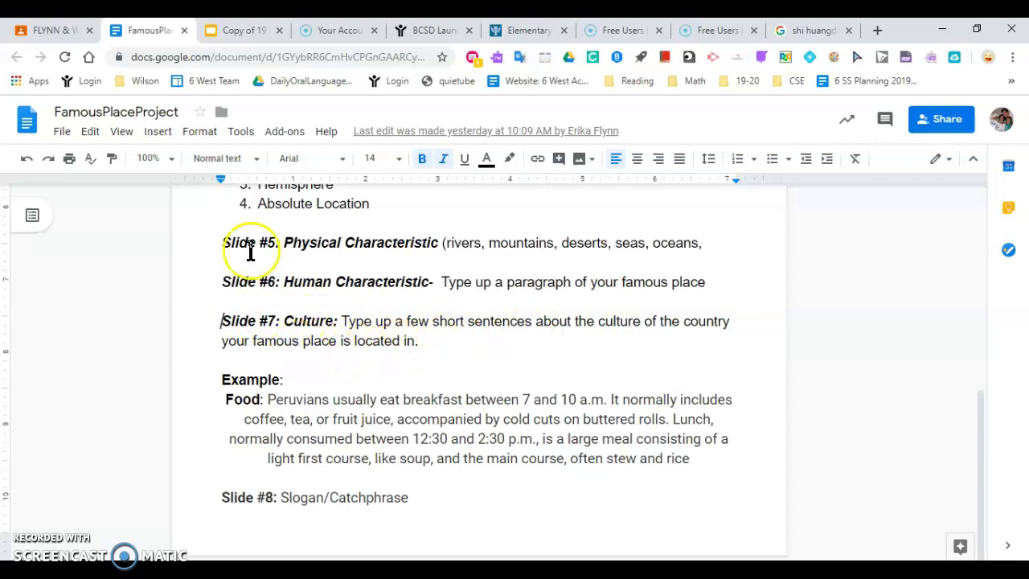
{"action": "left_click", "coordinate": [243, 32]}
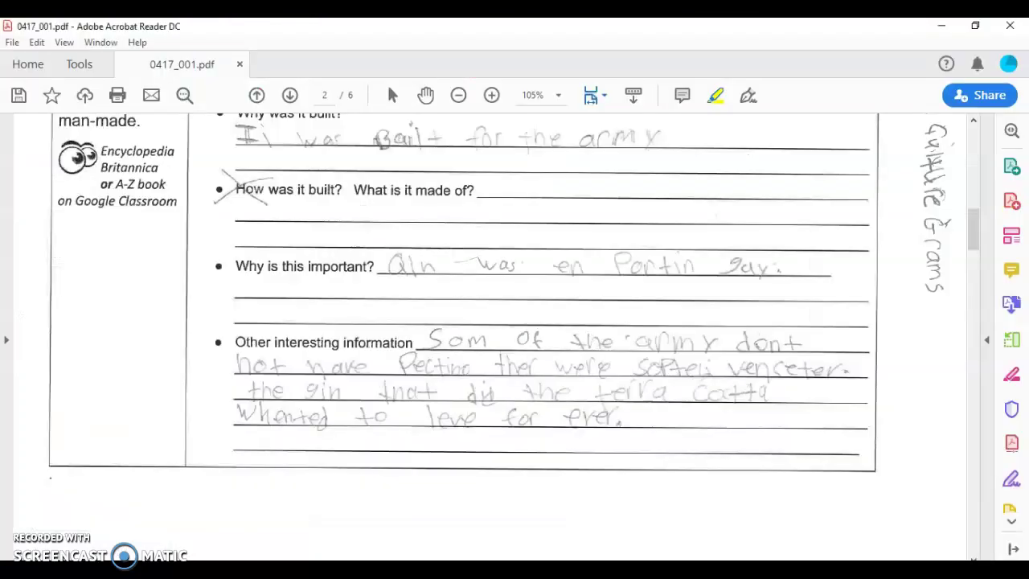
- Scroll the worksheet PDF to page 4's sports and schools topics, then return to slide 7
{"action": "left_click", "coordinate": [975, 242]}
{"action": "left_click_drag", "start_coordinate": [978, 246], "coordinate": [1017, 372]}
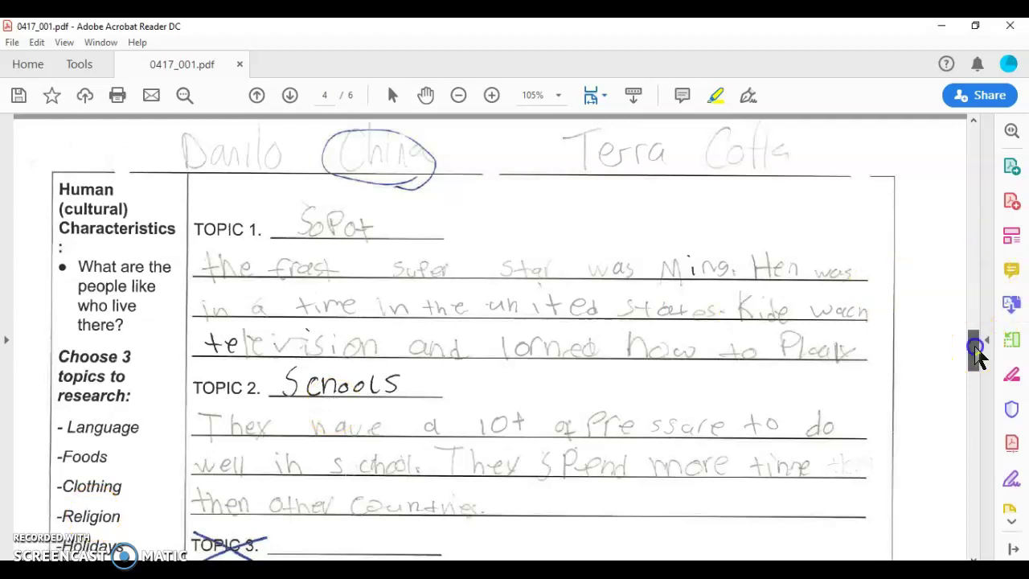
{"action": "left_click_drag", "start_coordinate": [975, 353], "coordinate": [977, 362]}
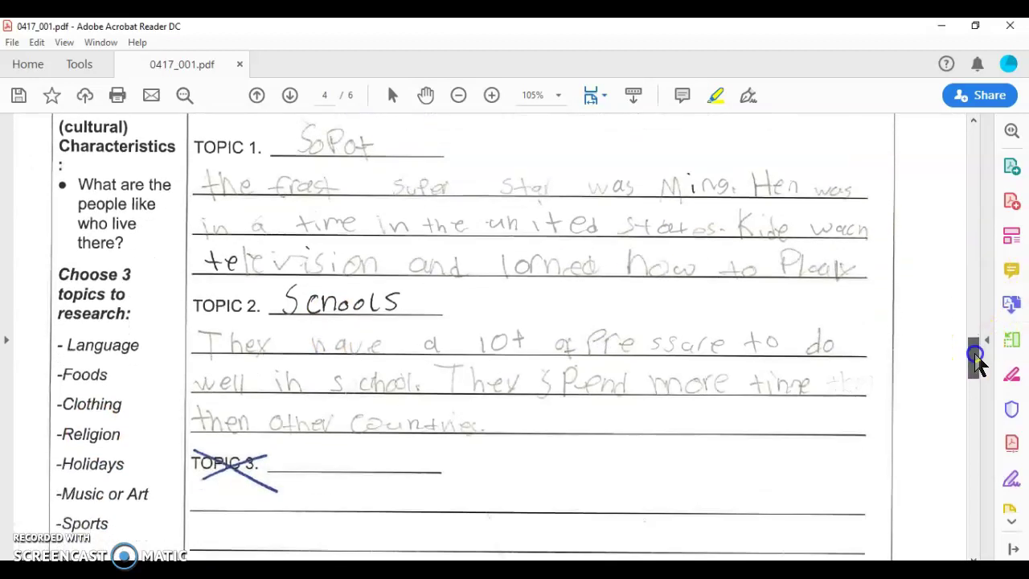
{"action": "scroll", "coordinate": [977, 362], "scroll_direction": "up", "scroll_amount": 1}
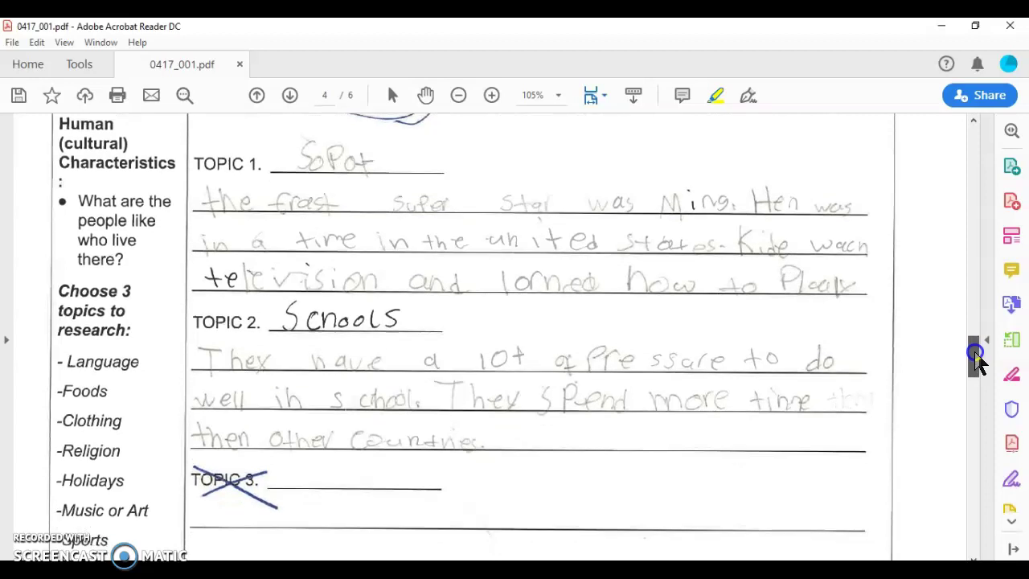
{"action": "left_click_drag", "start_coordinate": [976, 356], "coordinate": [976, 345]}
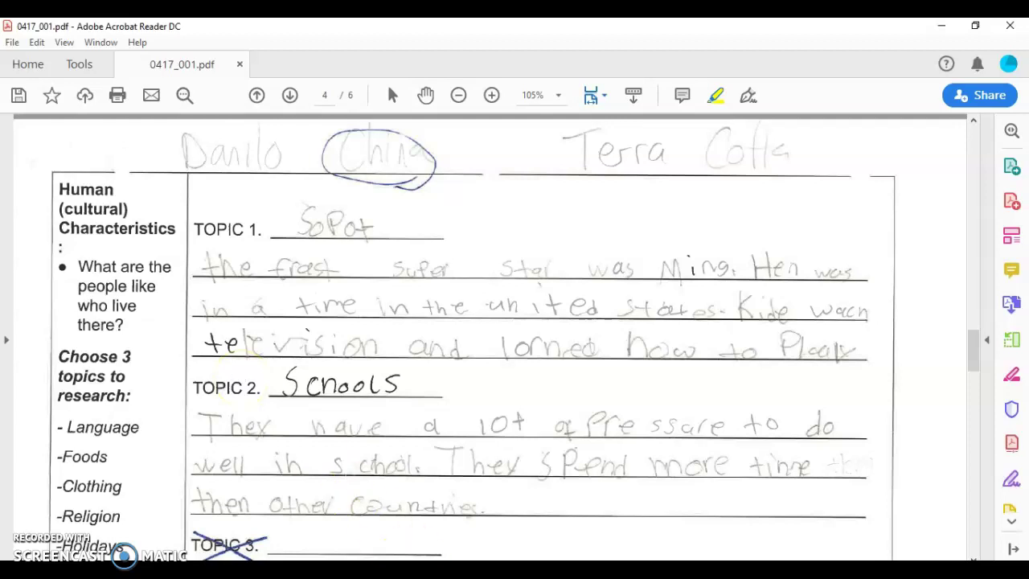
{"action": "left_click", "coordinate": [431, 523]}
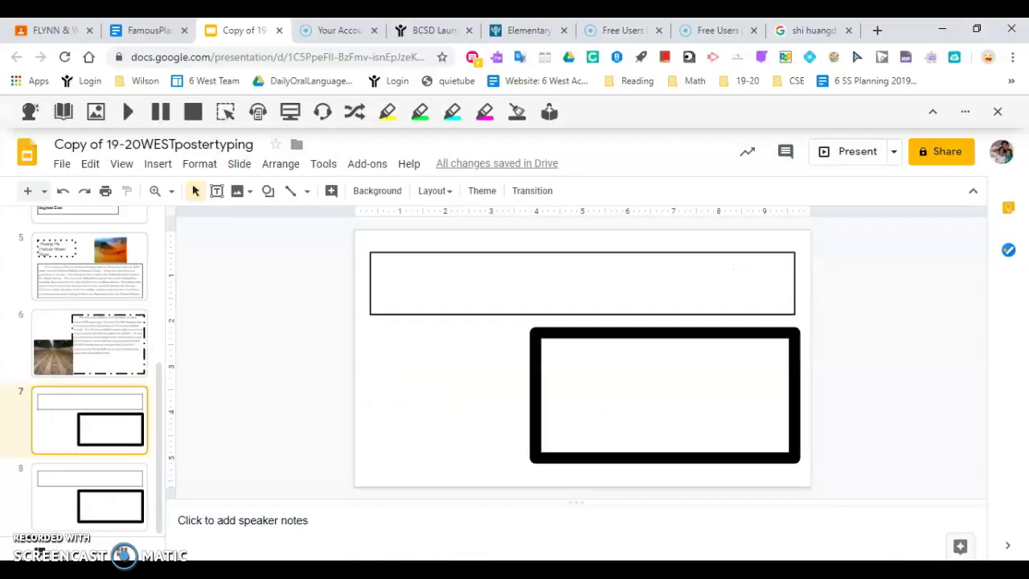
- Type the title 'Sports and Schools in China' into slide 7's top text box, correcting typos
{"action": "left_click", "coordinate": [494, 279]}
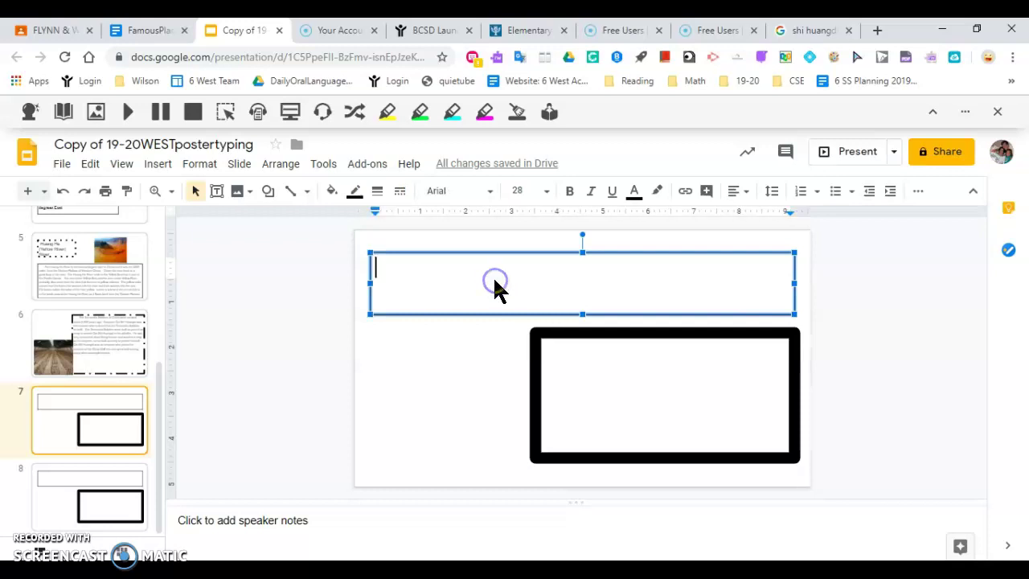
{"action": "type", "text": "Sports a"}
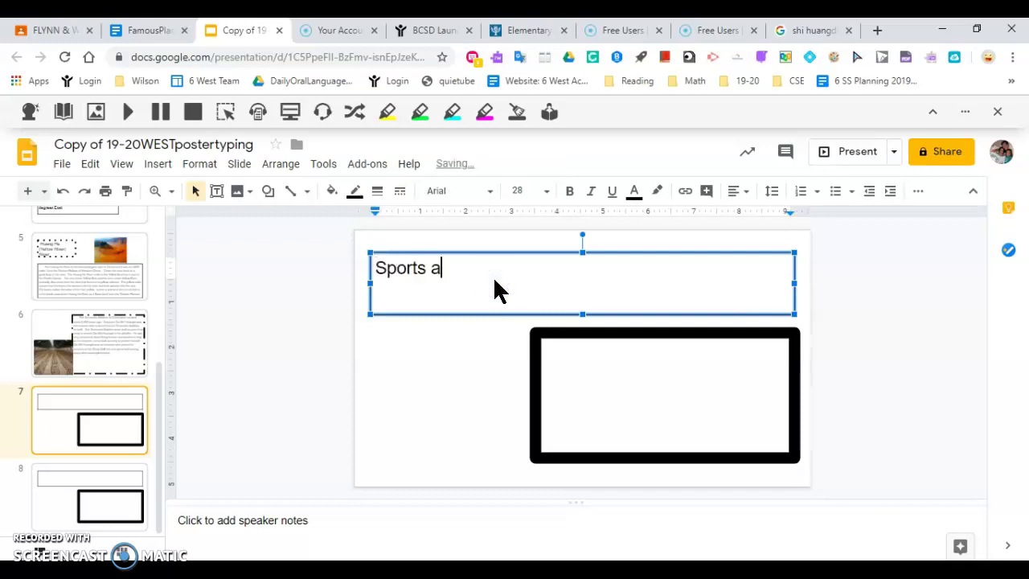
{"action": "type", "text": "nd Schho"}
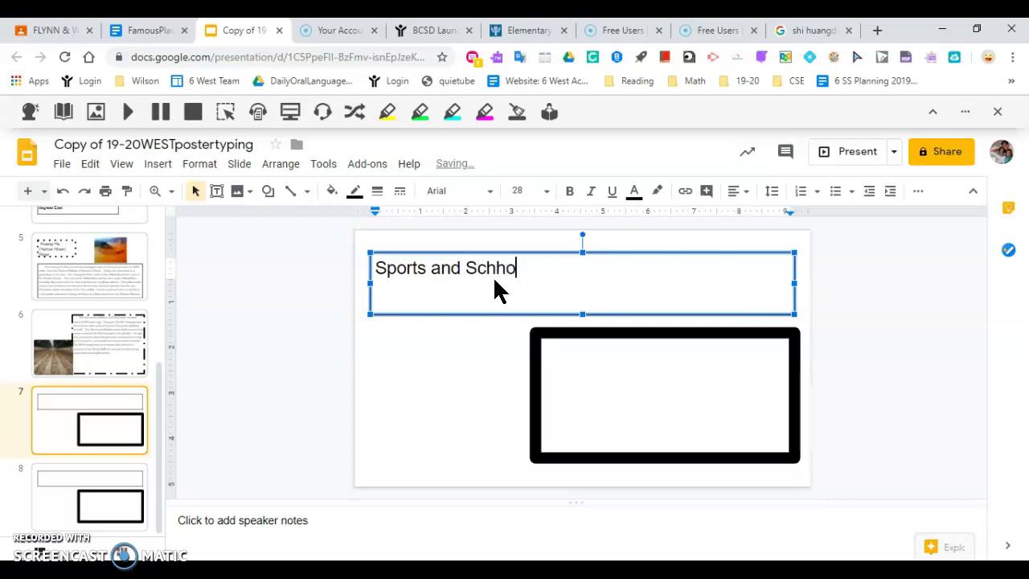
{"action": "key", "text": "BackSpace"}
{"action": "key", "text": "BackSpace"}
{"action": "type", "text": "o"}
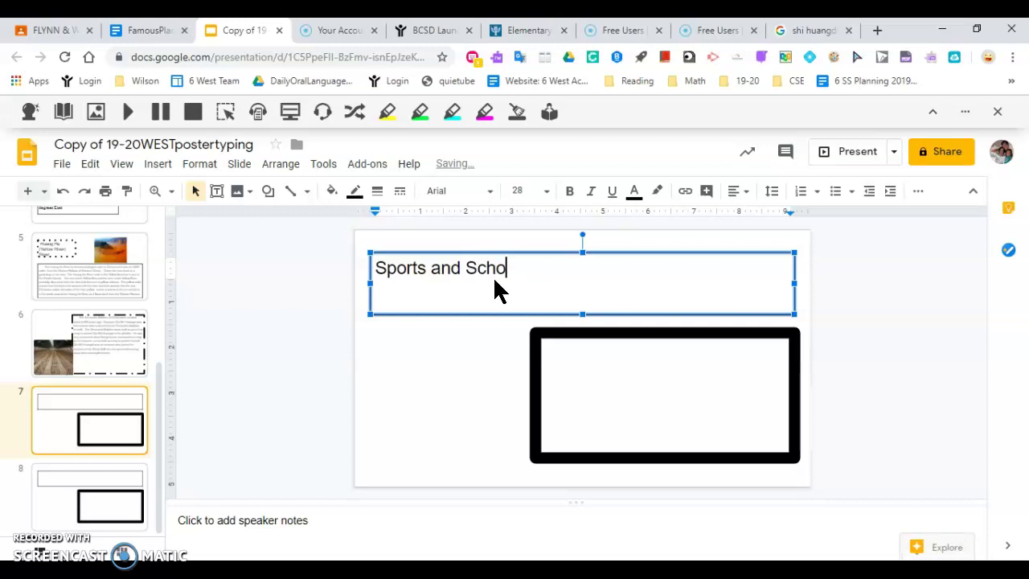
{"action": "type", "text": "ols in CHina"}
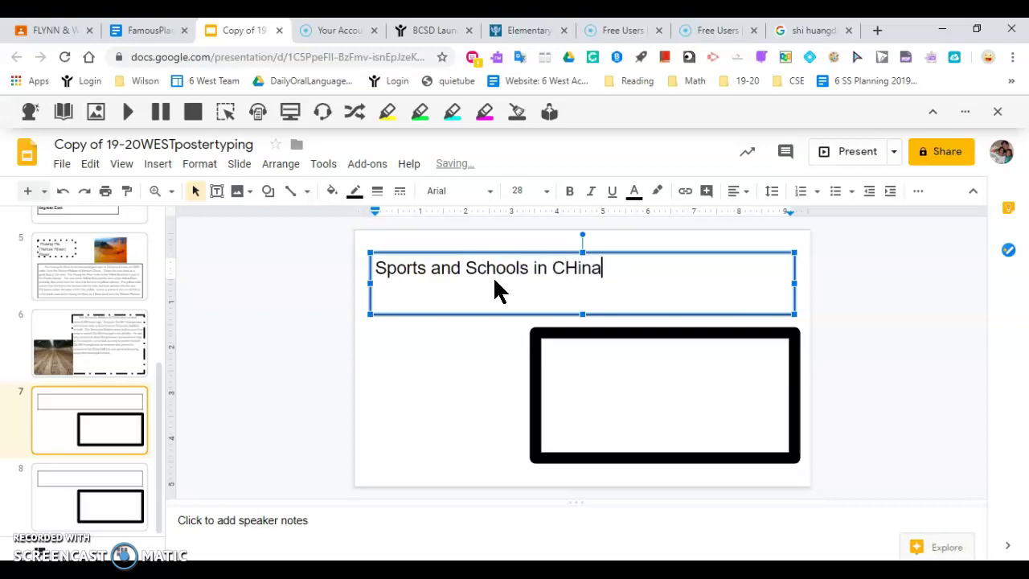
{"action": "key", "text": "BackSpace"}
{"action": "key", "text": "BackSpace"}
{"action": "key", "text": "BackSpace"}
{"action": "key", "text": "BackSpace"}
{"action": "type", "text": "hina"}
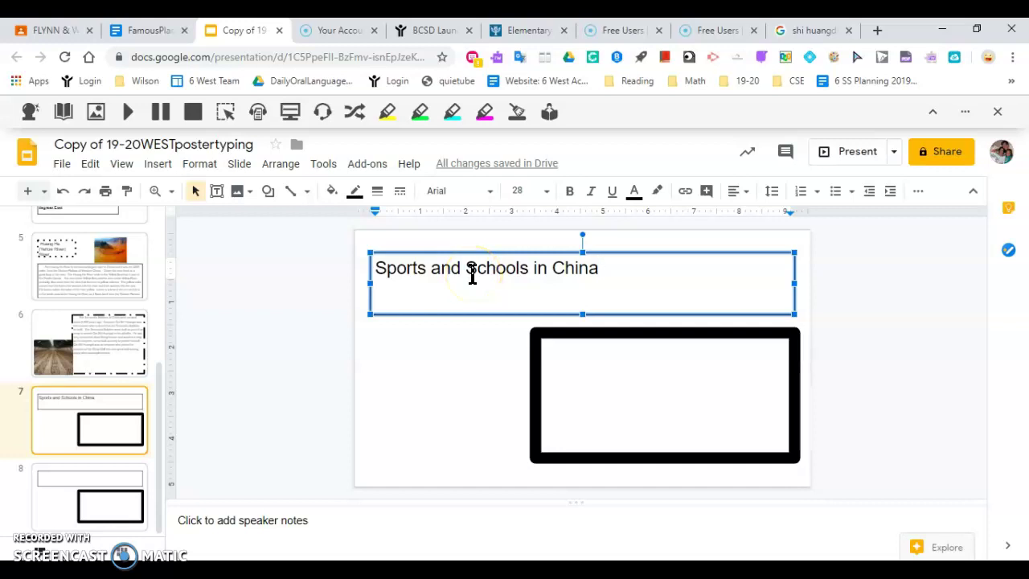
- Type 'Sports and schools are both important parts of Chinese cultu' inside the thick-bordered rectangle
{"action": "left_click", "coordinate": [533, 271]}
{"action": "left_click", "coordinate": [554, 272]}
{"action": "left_click", "coordinate": [636, 361]}
{"action": "left_click", "coordinate": [616, 365]}
{"action": "left_click", "coordinate": [591, 358]}
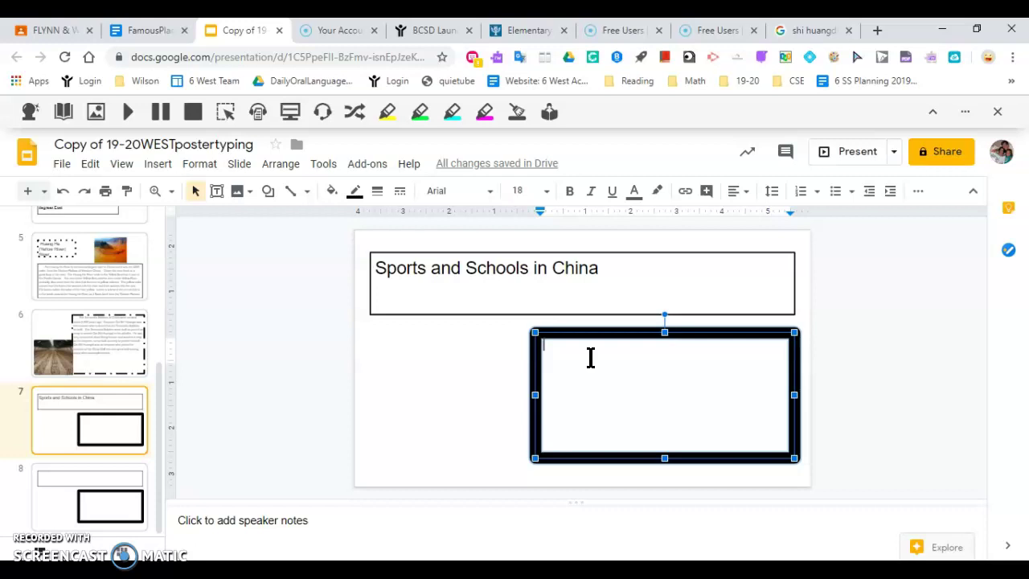
{"action": "type", "text": "SPo"}
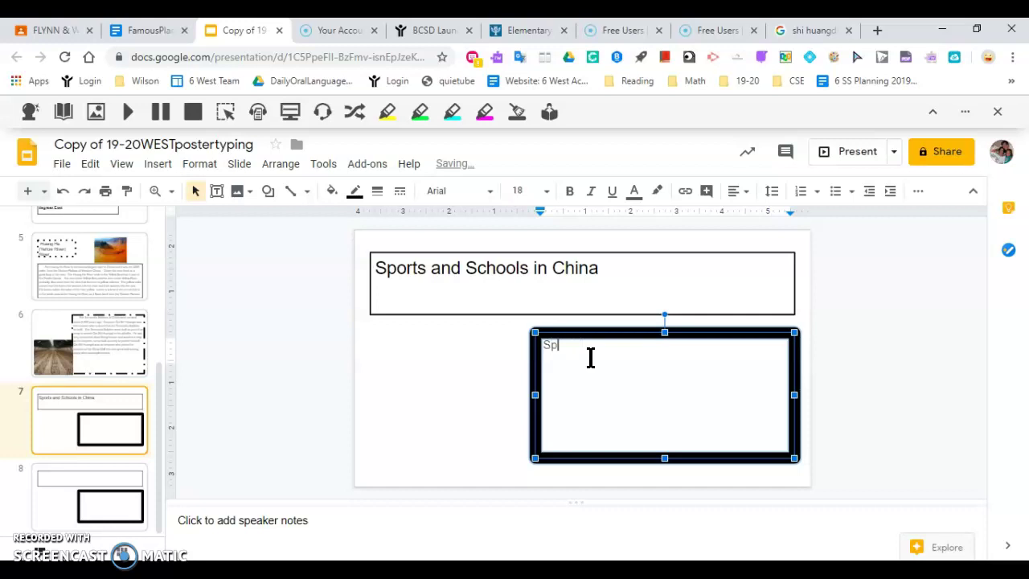
{"action": "type", "text": "rts and schools are both important par"}
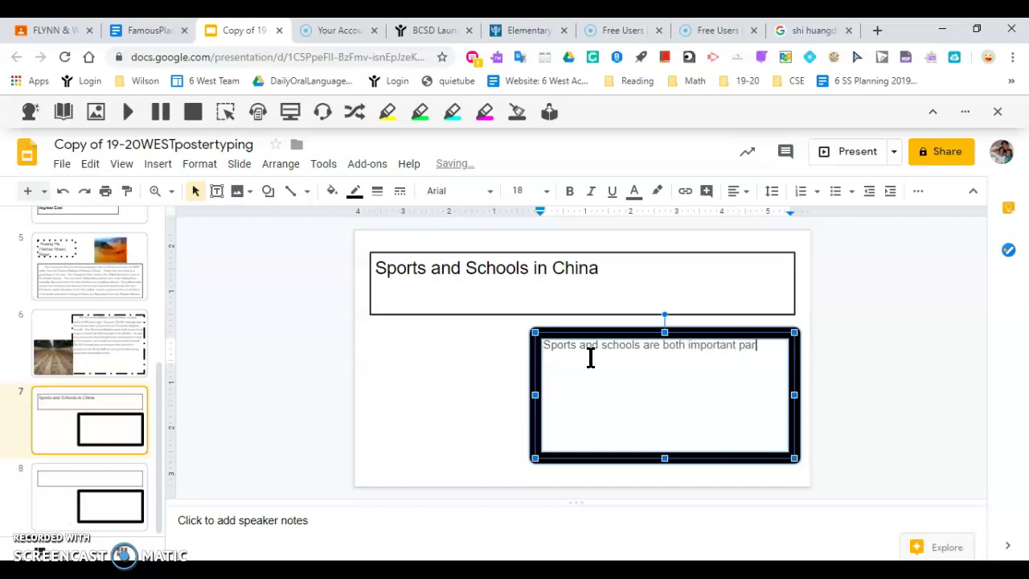
{"action": "type", "text": "ts of Chinese culture"}
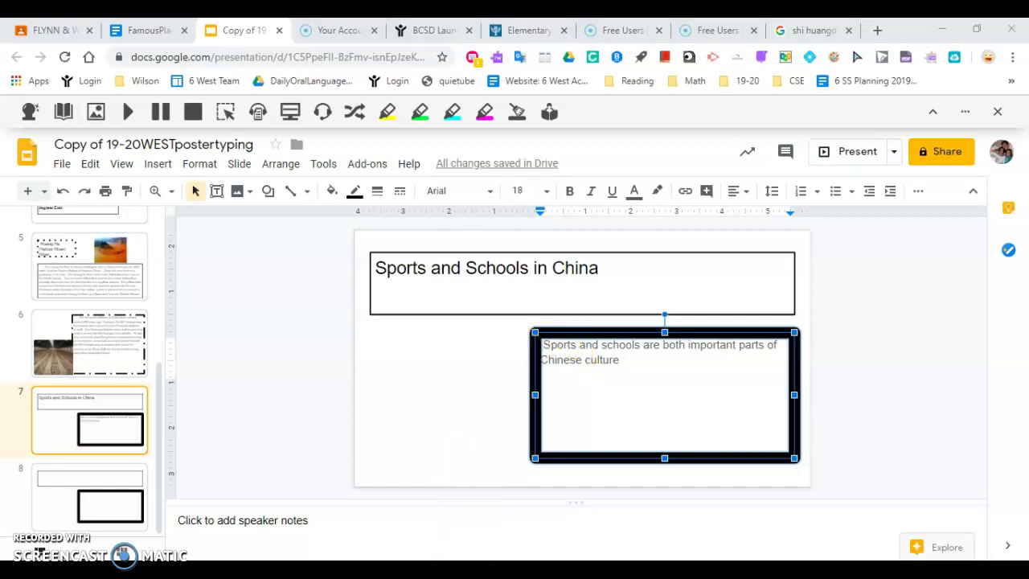
- Check the handwritten worksheet PDF against the sentence, then return to the browser
{"action": "left_click", "coordinate": [461, 560]}
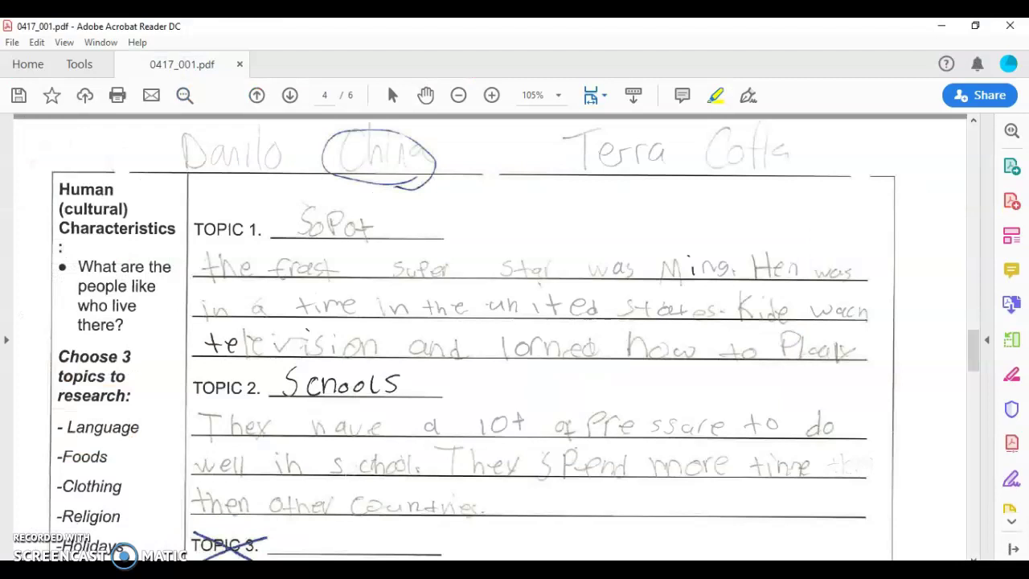
{"action": "key", "text": "alt+Tab"}
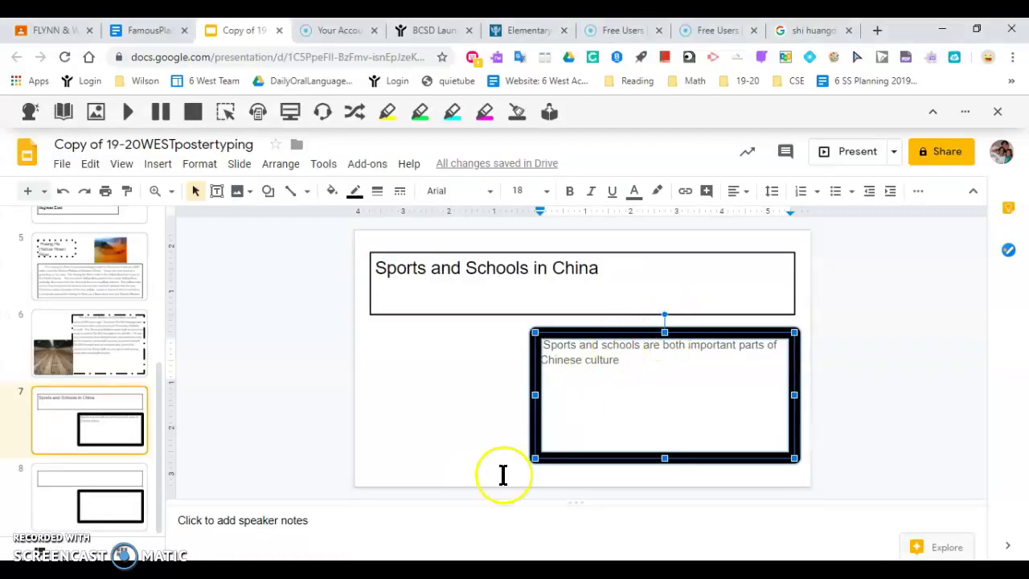
{"action": "left_click", "coordinate": [461, 561]}
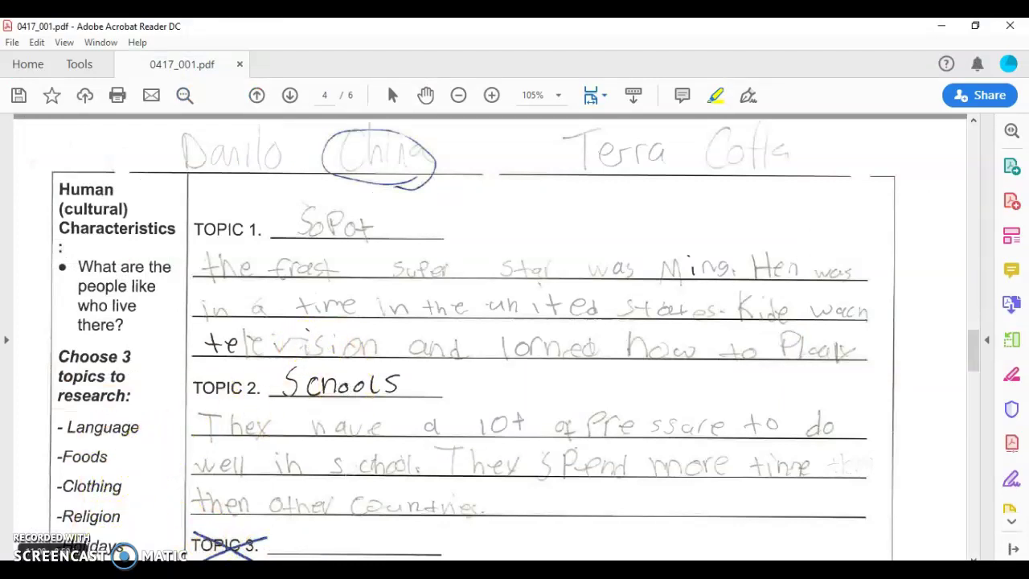
{"action": "key", "text": "alt+Tab"}
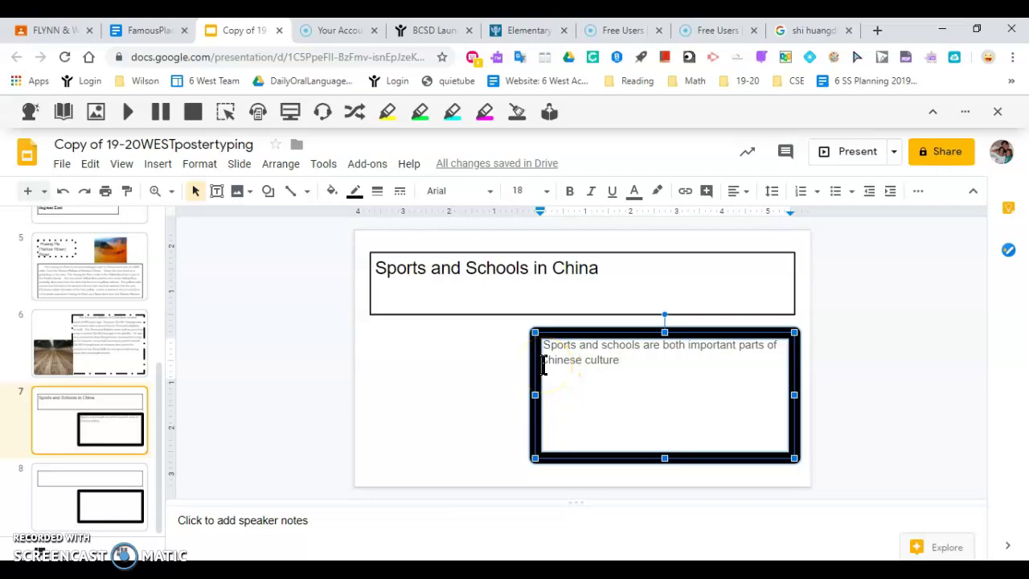
{"action": "left_click", "coordinate": [612, 361]}
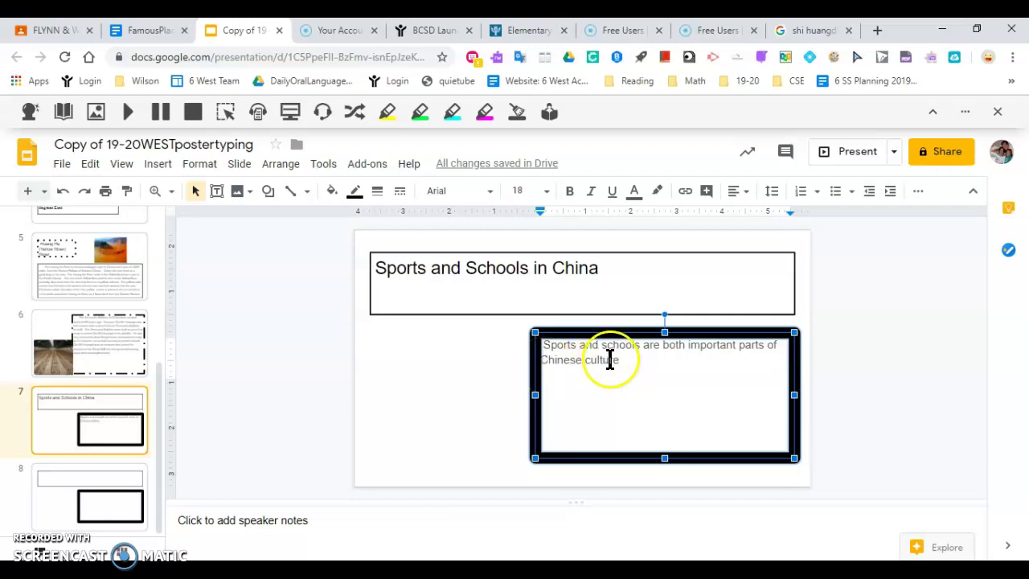
{"action": "key", "text": "alt+Tab"}
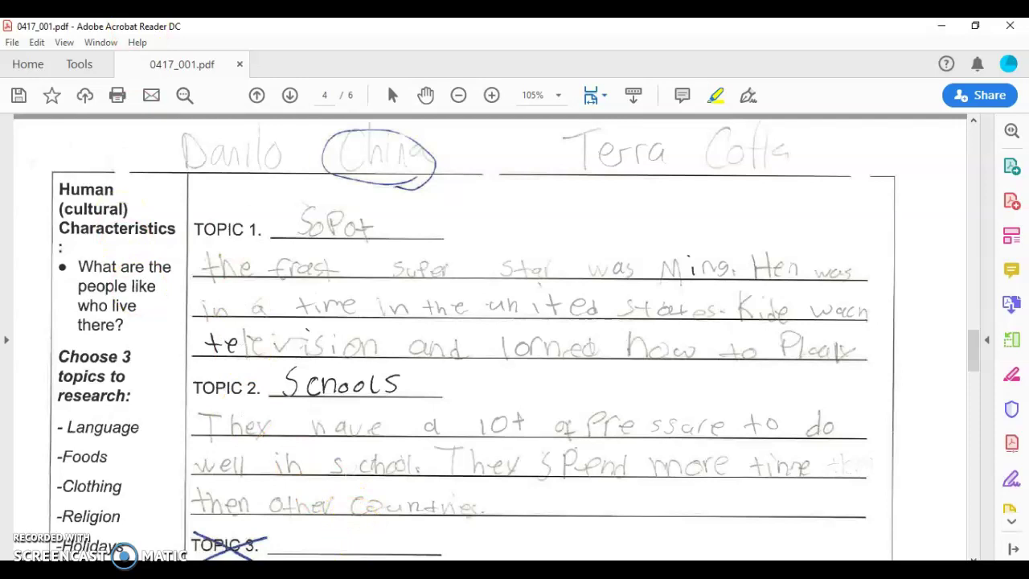
{"action": "key", "text": "alt+Tab"}
{"action": "left_click", "coordinate": [152, 36]}
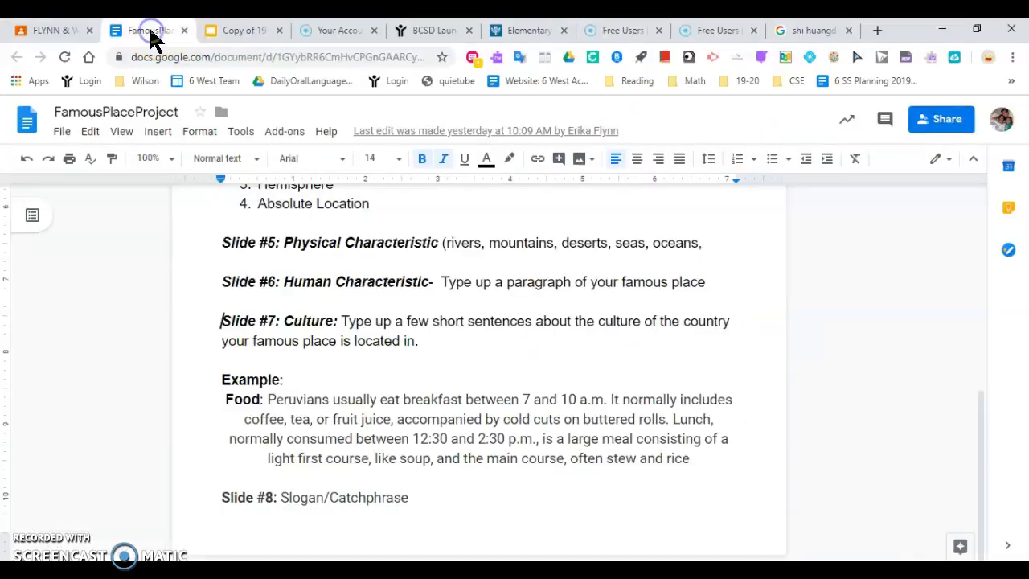
{"action": "left_click", "coordinate": [283, 318]}
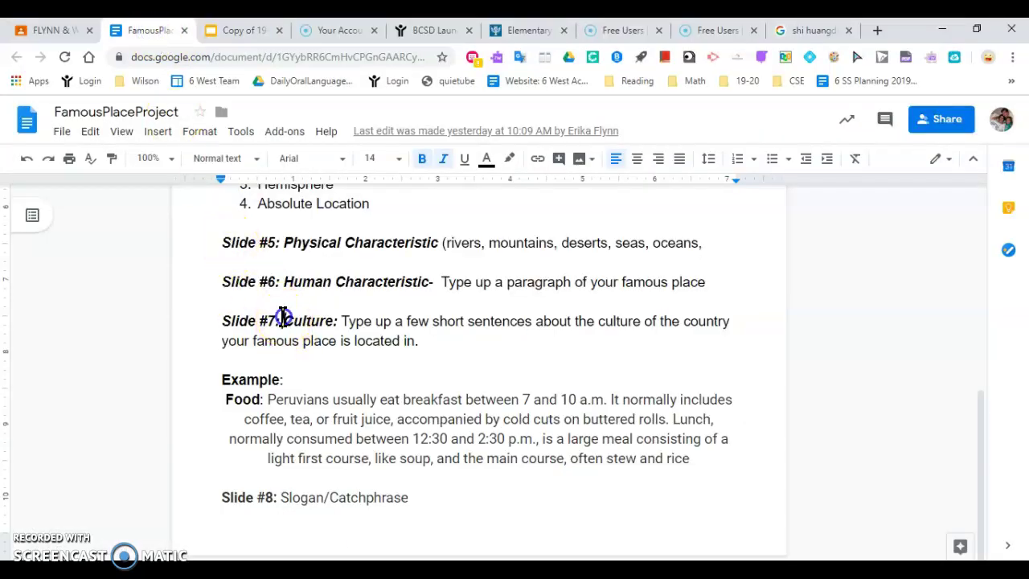
{"action": "left_click_drag", "start_coordinate": [283, 318], "coordinate": [334, 322]}
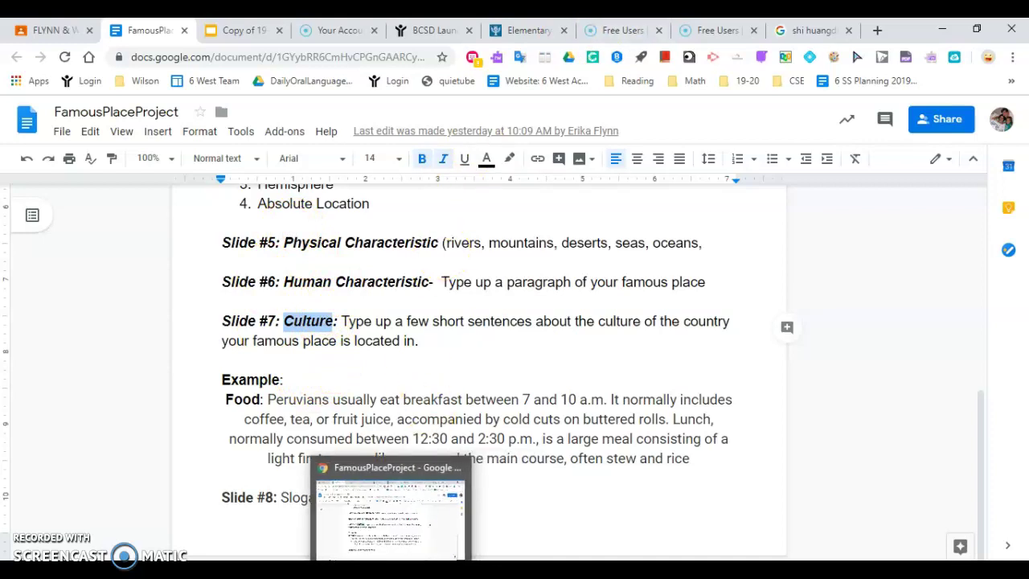
{"action": "mouse_move", "coordinate": [462, 573]}
{"action": "left_click", "coordinate": [462, 515]}
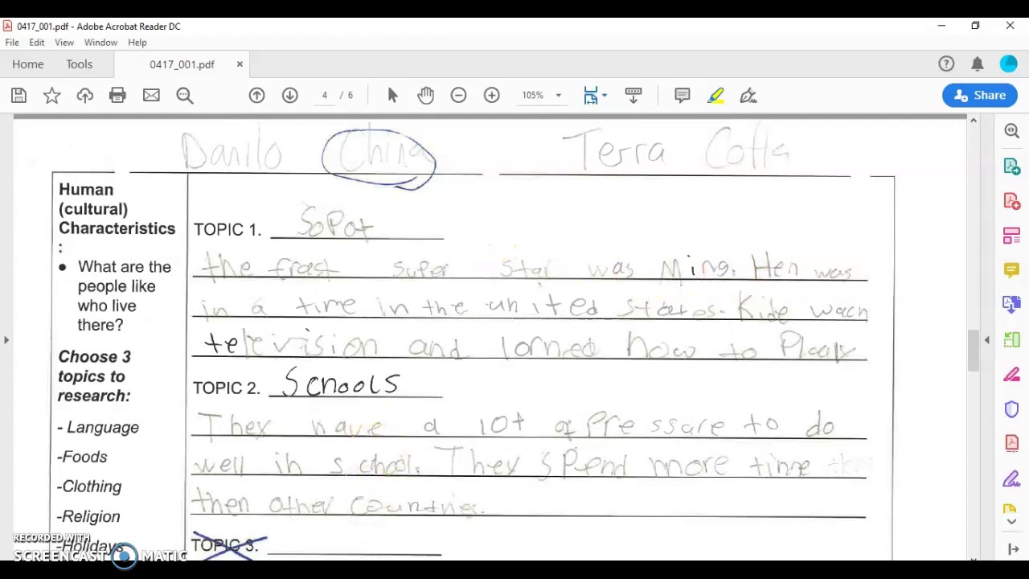
{"action": "mouse_move", "coordinate": [388, 571]}
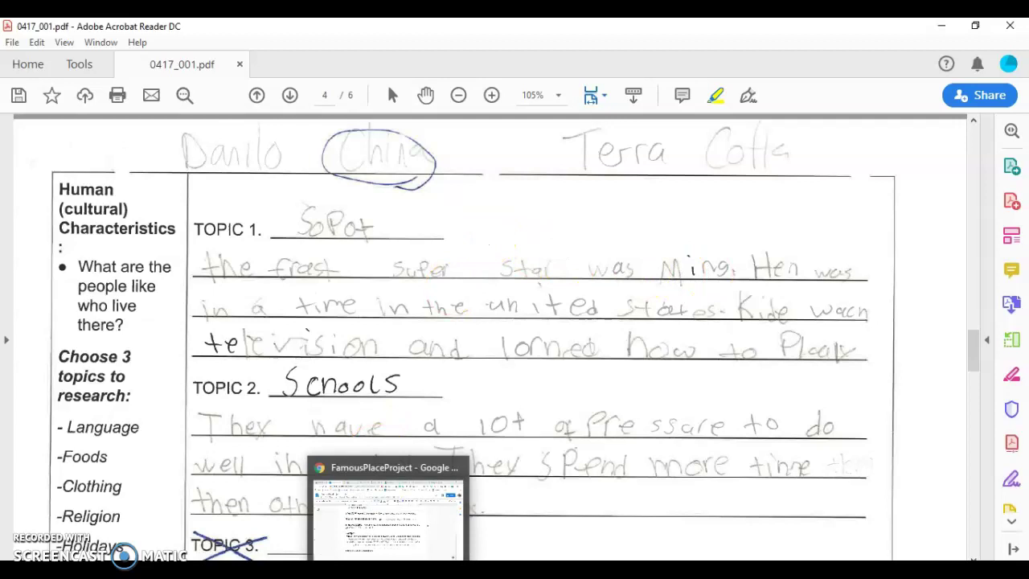
{"action": "left_click", "coordinate": [387, 515]}
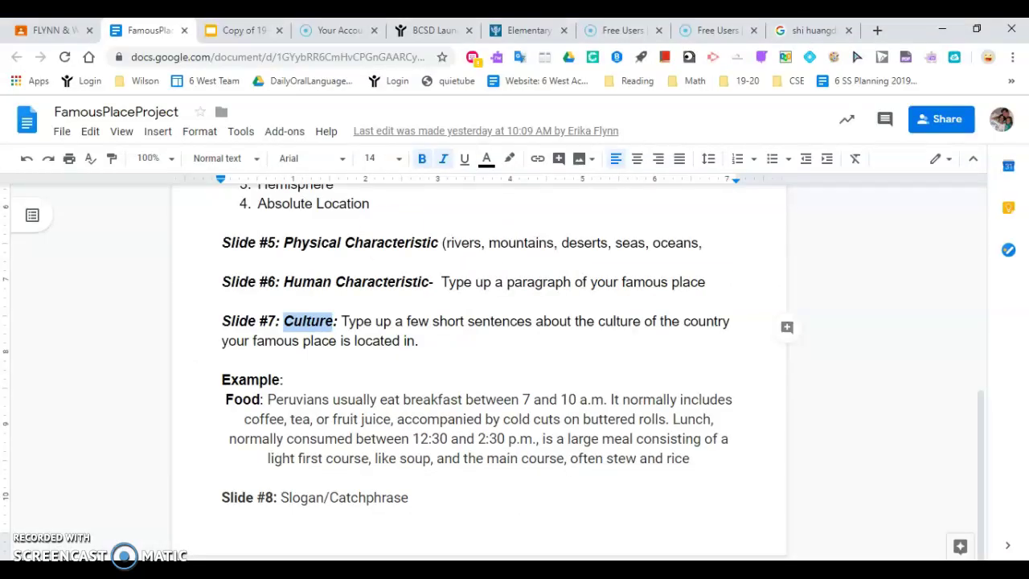
- Add 'Ming_____ was the first sports star in China' to the paragraph, fixing the capitalisation of China
{"action": "left_click", "coordinate": [246, 32]}
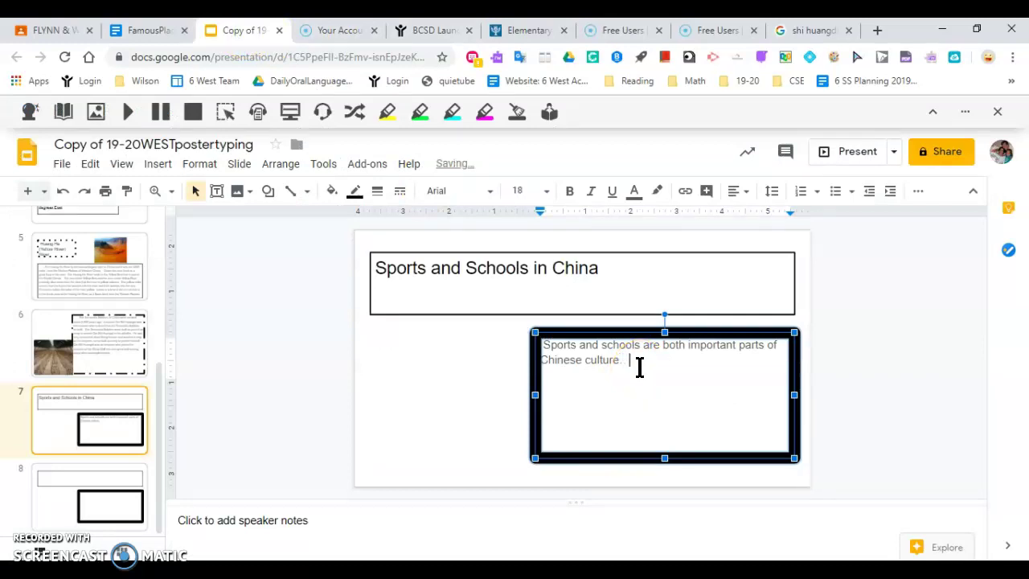
{"action": "type", "text": "Mr"}
{"action": "type", "text": "ng_____ was the "}
{"action": "type", "text": "first spo"}
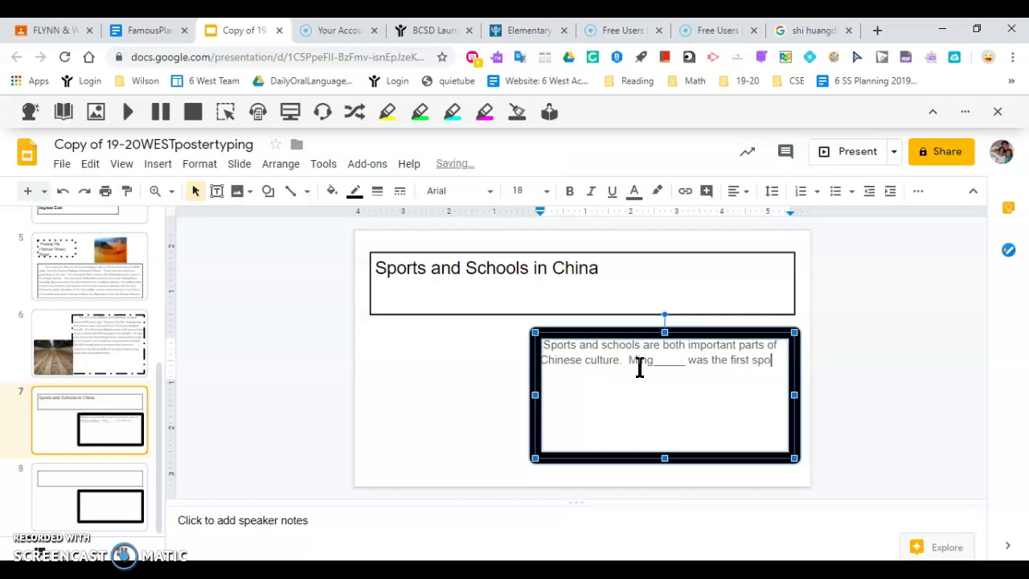
{"action": "type", "text": "rts star in CHina"}
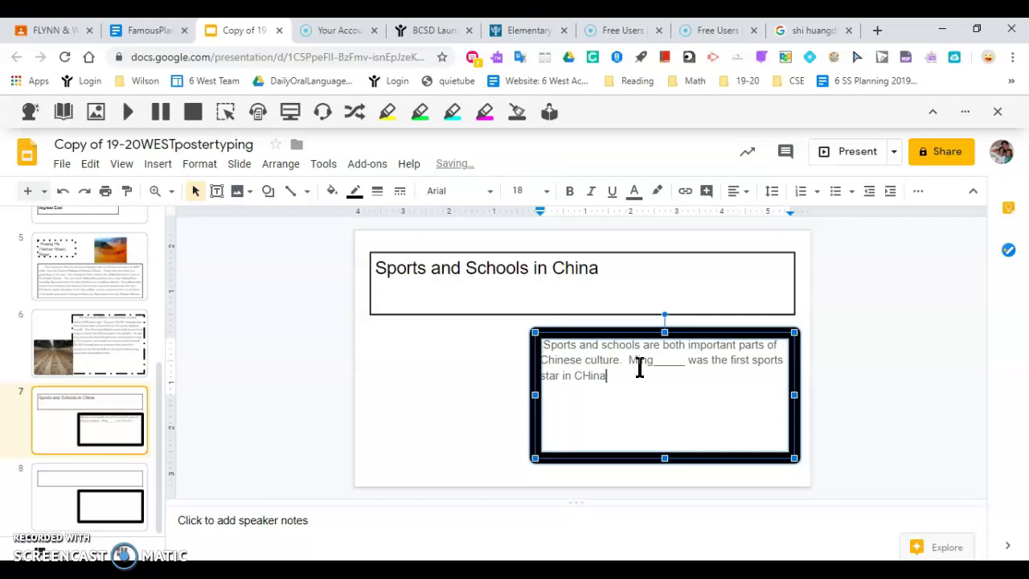
{"action": "key", "text": "BackSpace"}
{"action": "key", "text": "BackSpace"}
{"action": "key", "text": "BackSpace"}
{"action": "type", "text": "hin"}
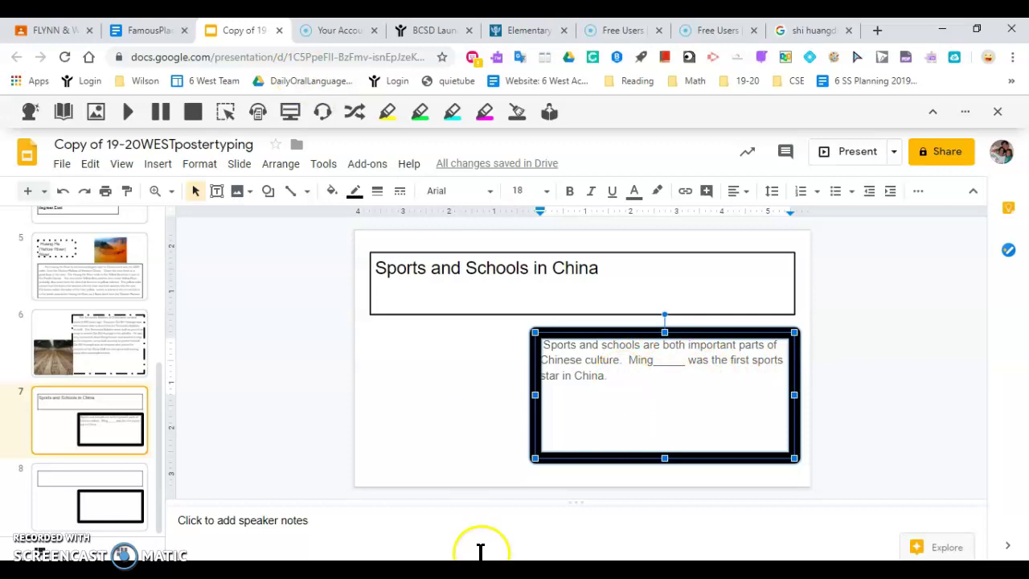
{"action": "key", "text": "alt+Tab"}
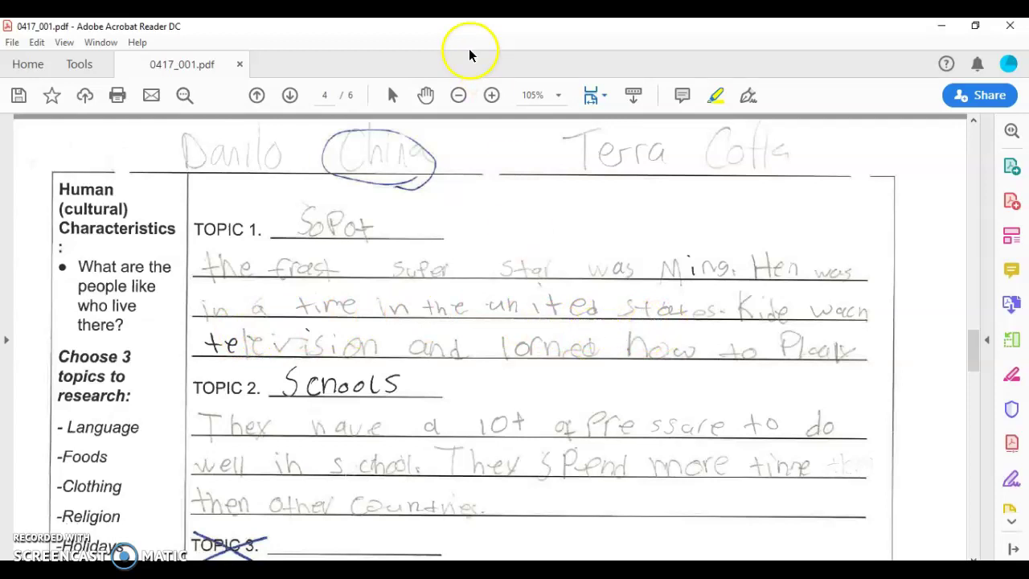
- Add 'Ming played for a time in the United States in the NBA.' and recheck the worksheet
{"action": "key", "text": "alt+Tab"}
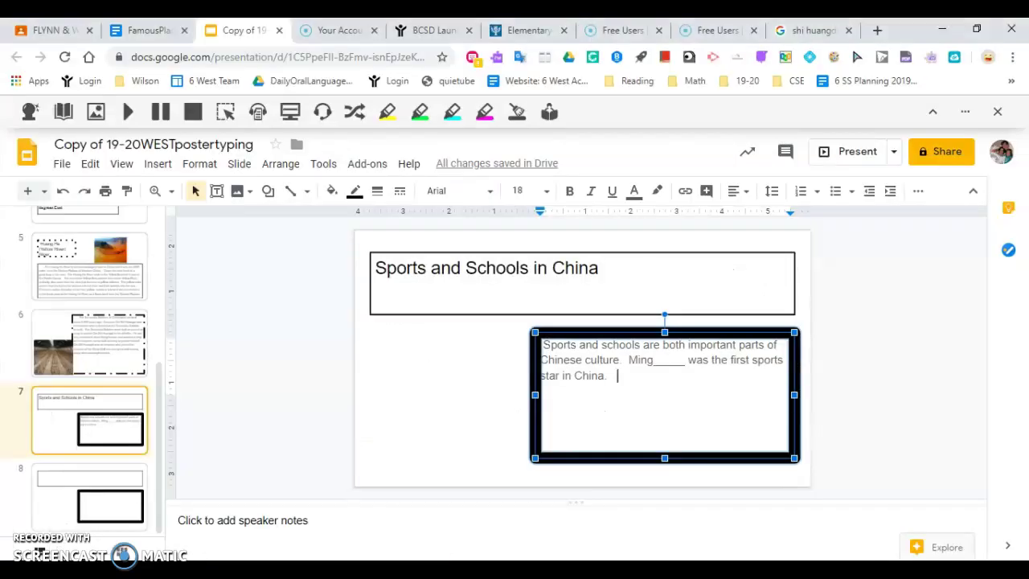
{"action": "type", "text": "Ming"}
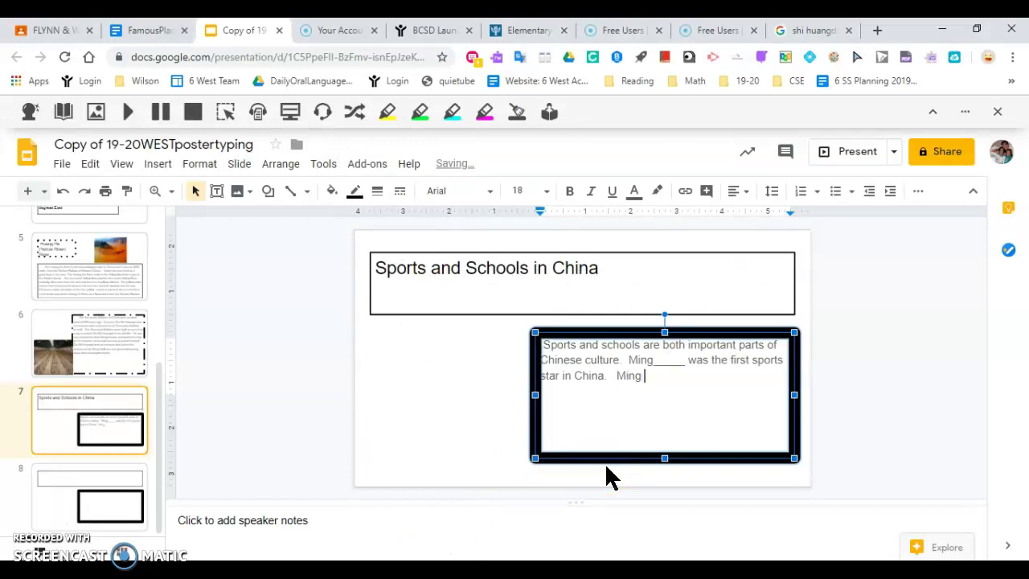
{"action": "type", "text": " played for a time in the"}
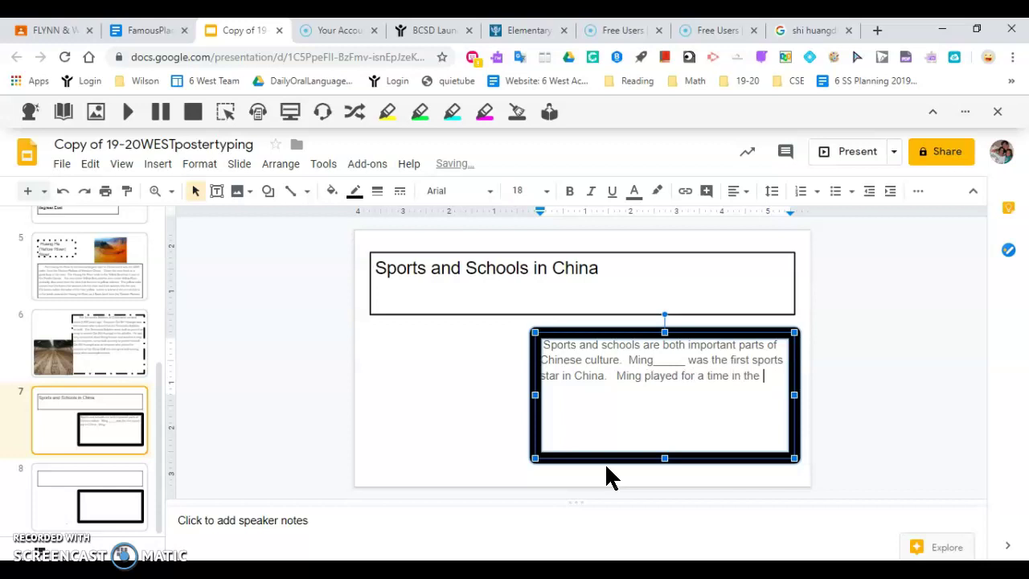
{"action": "type", "text": " United State"}
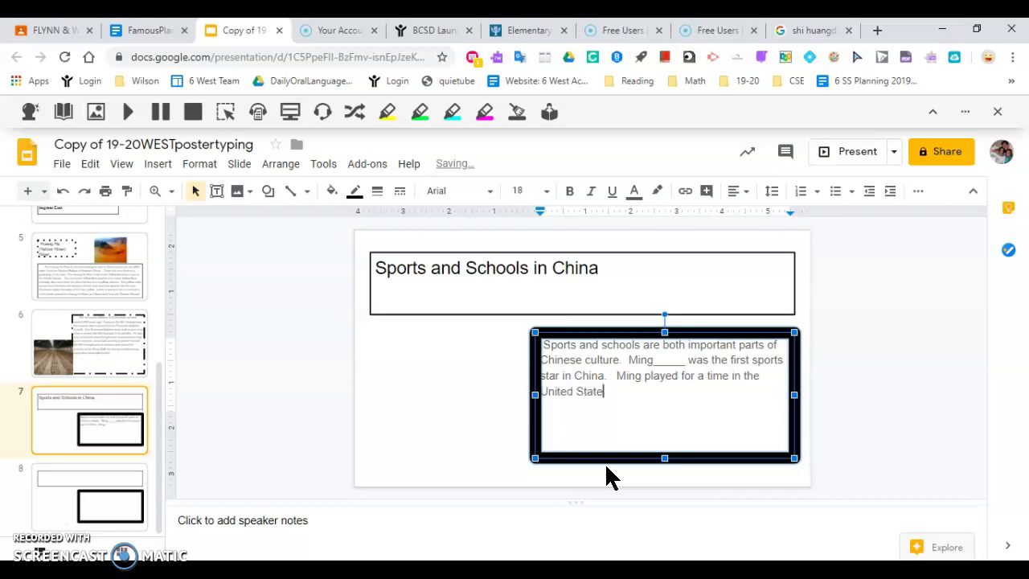
{"action": "type", "text": "s in the NBA"}
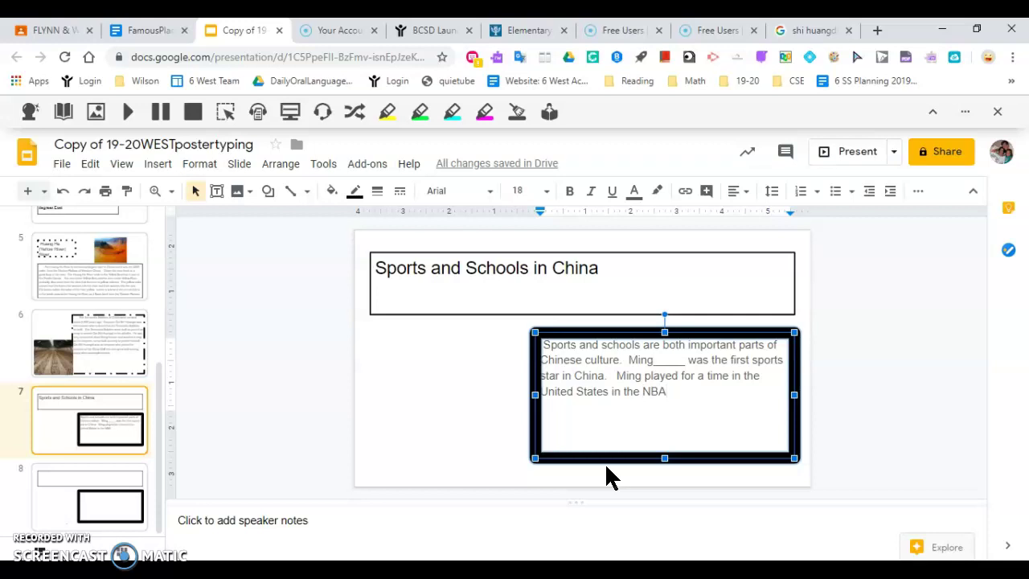
{"action": "type", "text": "."}
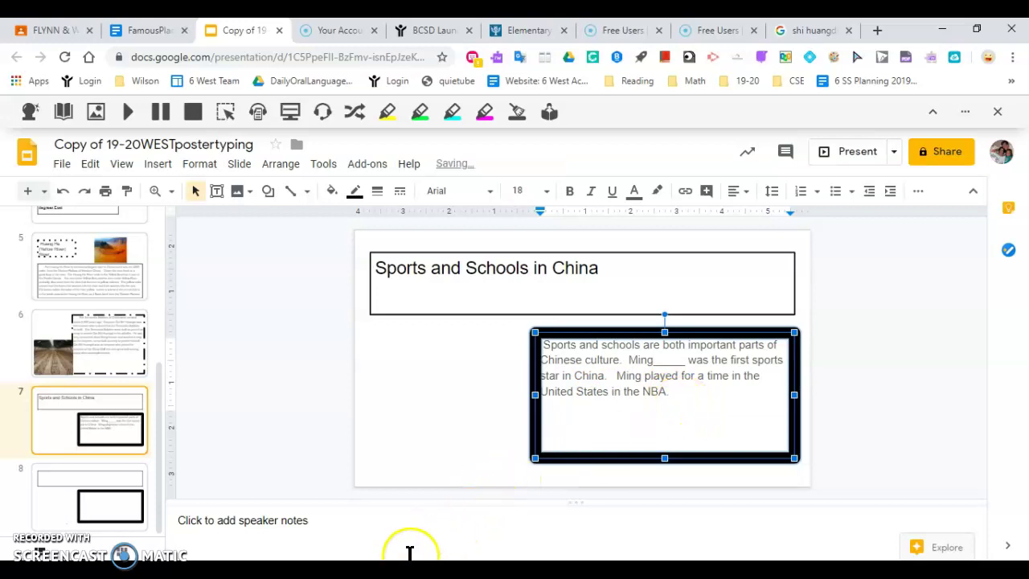
{"action": "key", "text": "alt+Tab"}
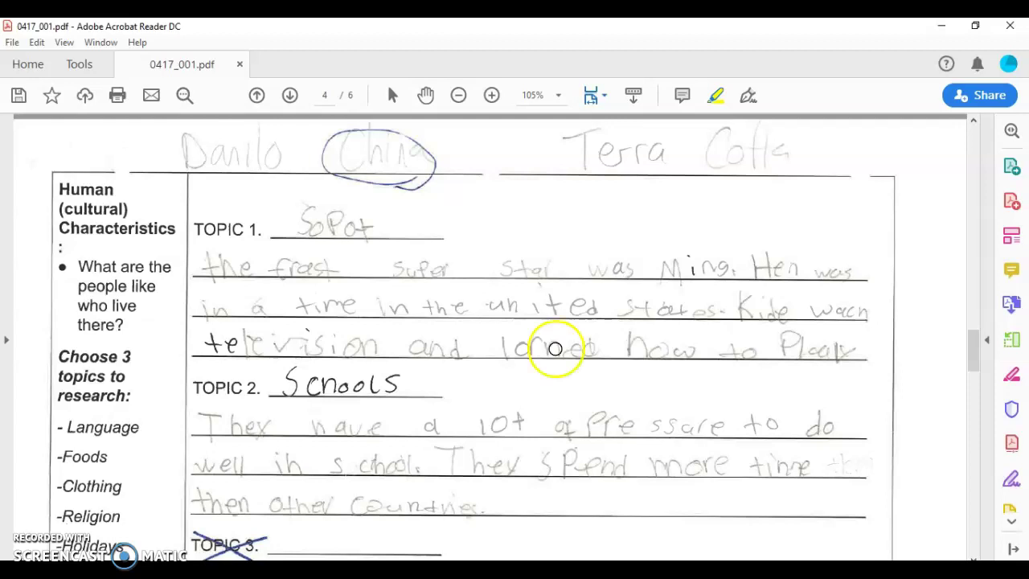
{"action": "key", "text": "alt+Tab"}
- Continue with 'Many Chinese children watched him play basketball on TV and started learning how to play'
{"action": "left_click", "coordinate": [632, 448]}
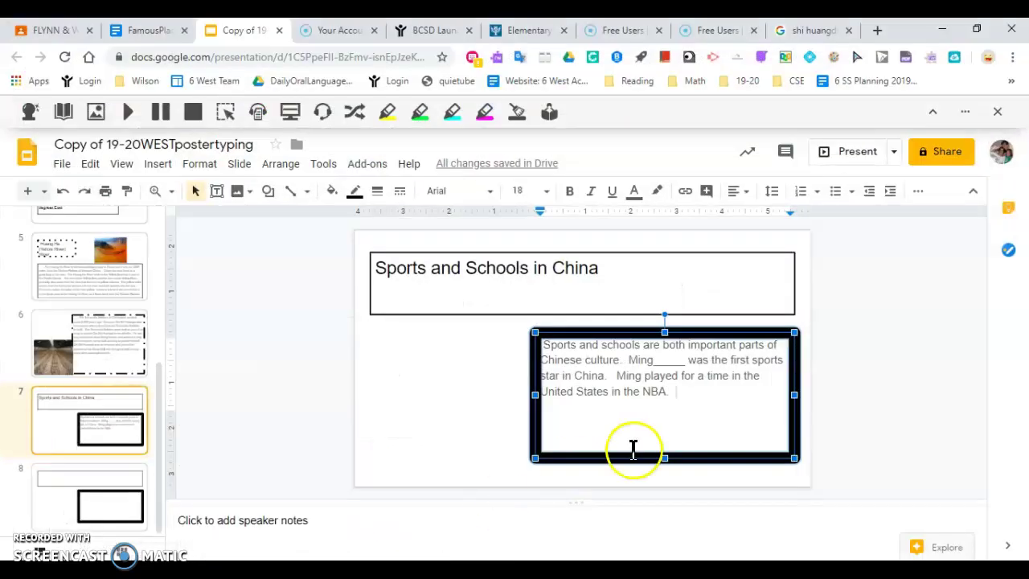
{"action": "left_click", "coordinate": [705, 432]}
{"action": "type", "text": "Many "}
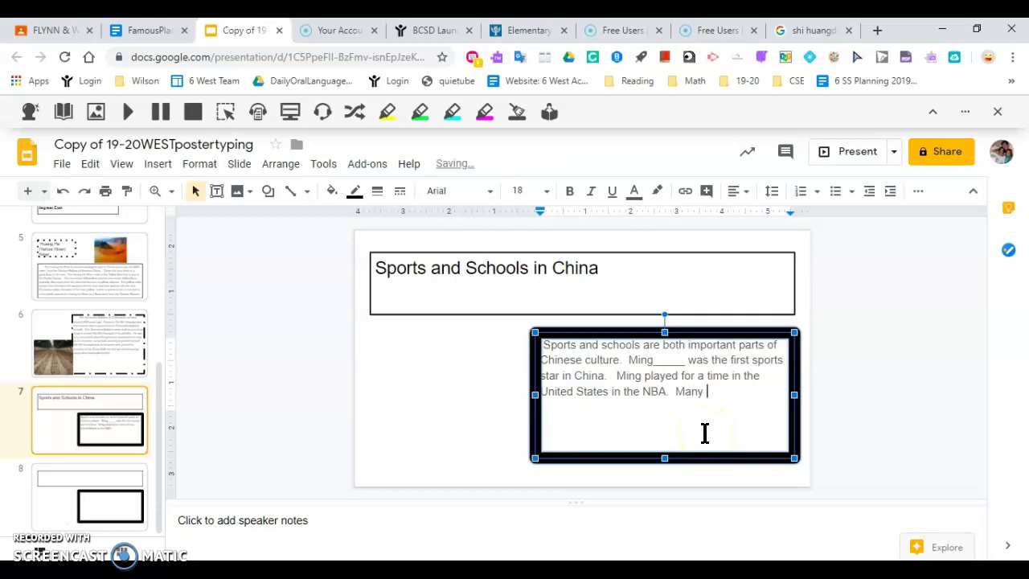
{"action": "type", "text": "CHinese children"}
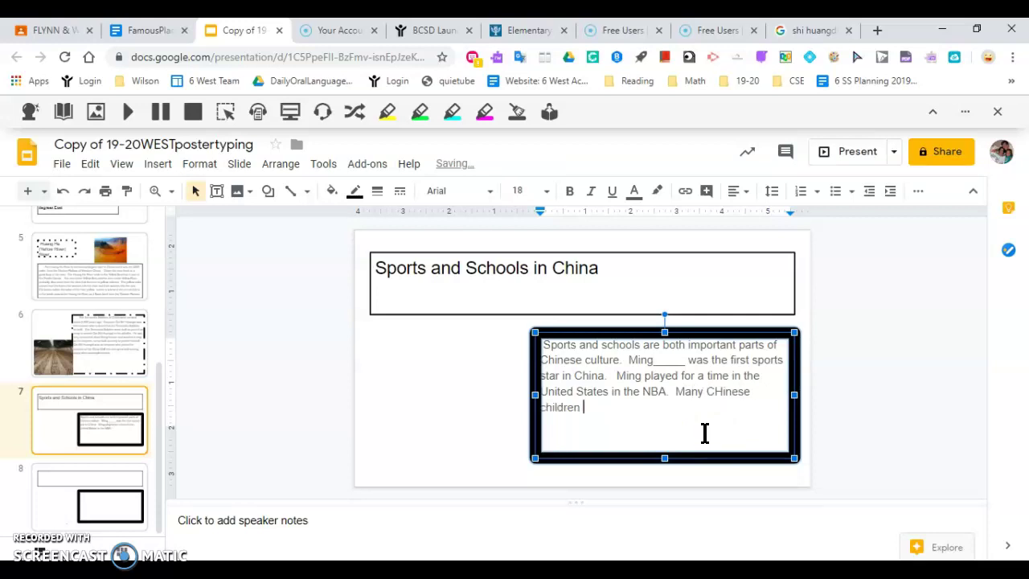
{"action": "left_click", "coordinate": [721, 392]}
{"action": "key", "text": "BackSpace"}
{"action": "type", "text": "h"}
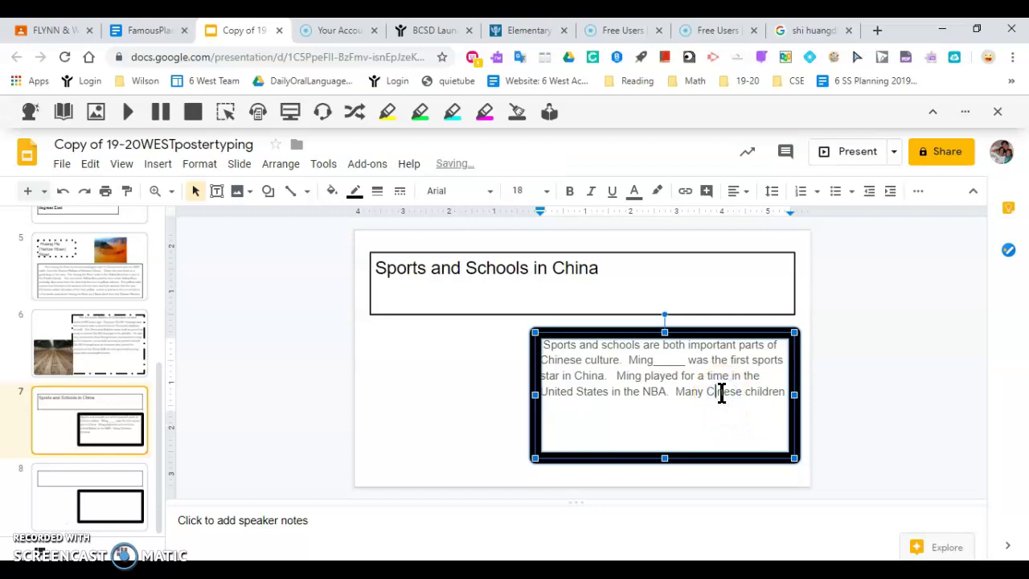
{"action": "type", "text": "i"}
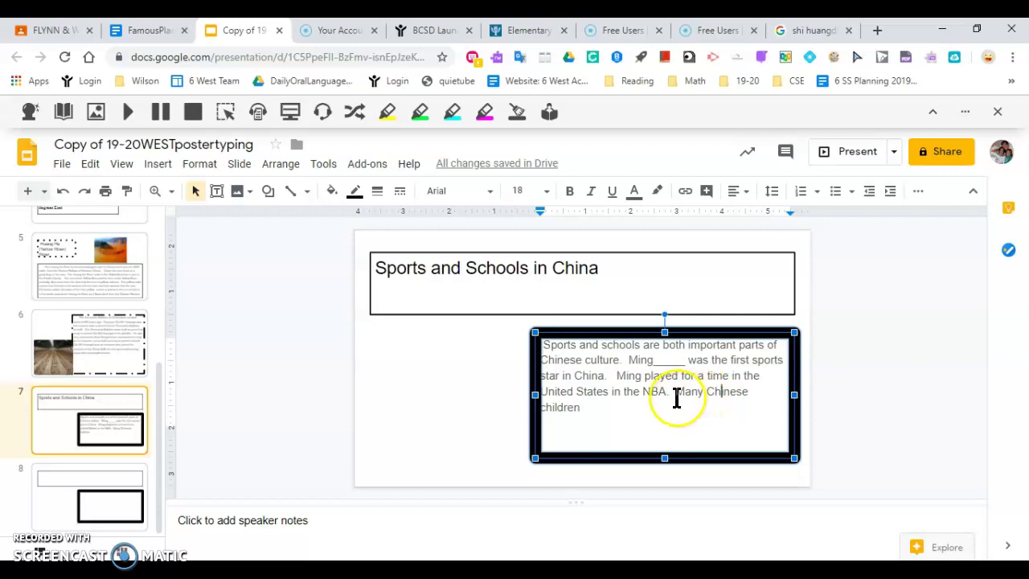
{"action": "left_click", "coordinate": [616, 410]}
{"action": "type", "text": "watched him "}
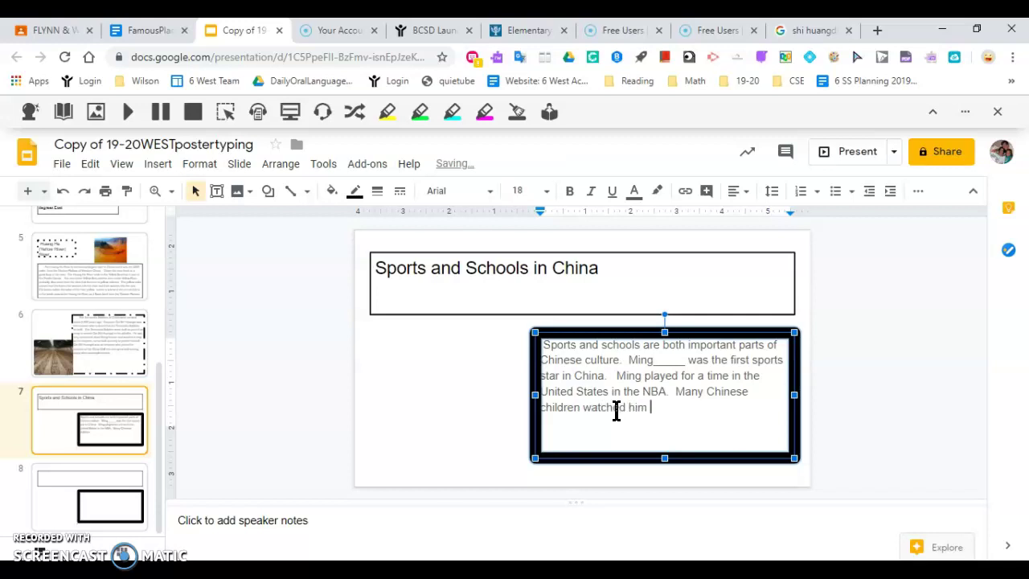
{"action": "type", "text": "play basketball on T"}
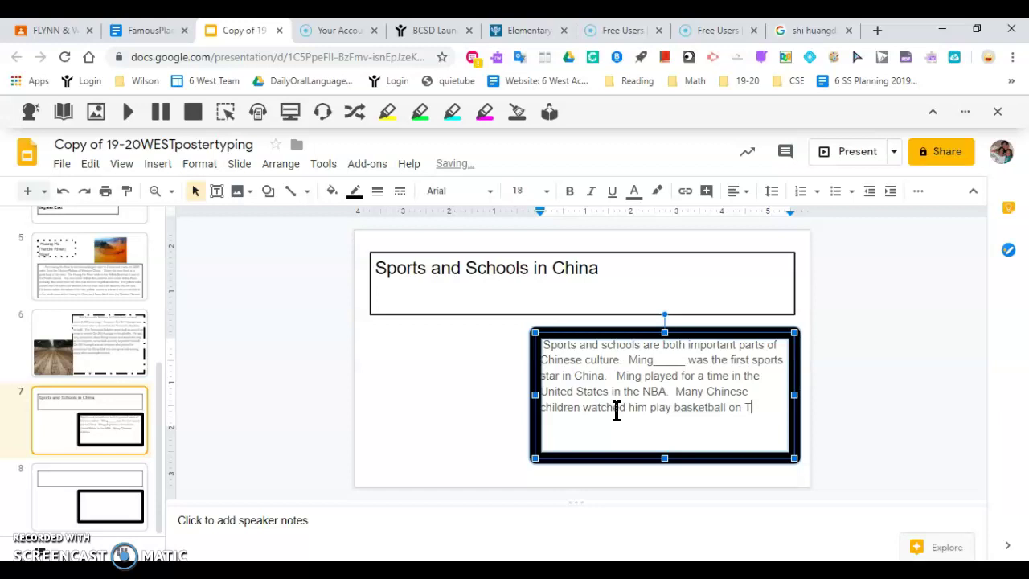
{"action": "type", "text": "V and starte"}
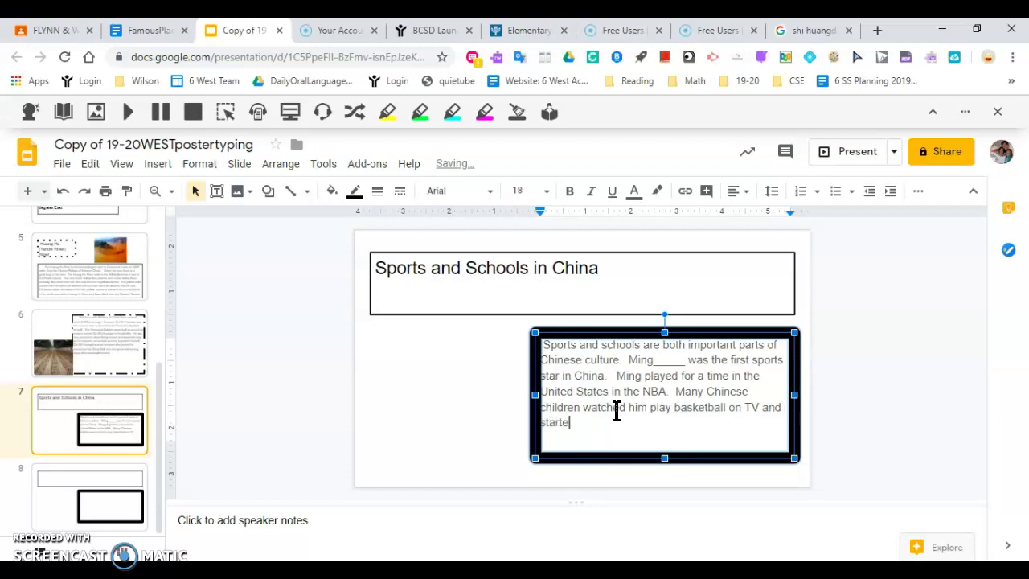
{"action": "type", "text": "d laearning how to play."}
- Replace the misspelled 'laearning' with the spelling suggestion 'learning'
{"action": "left_click", "coordinate": [602, 424]}
{"action": "right_click", "coordinate": [602, 424]}
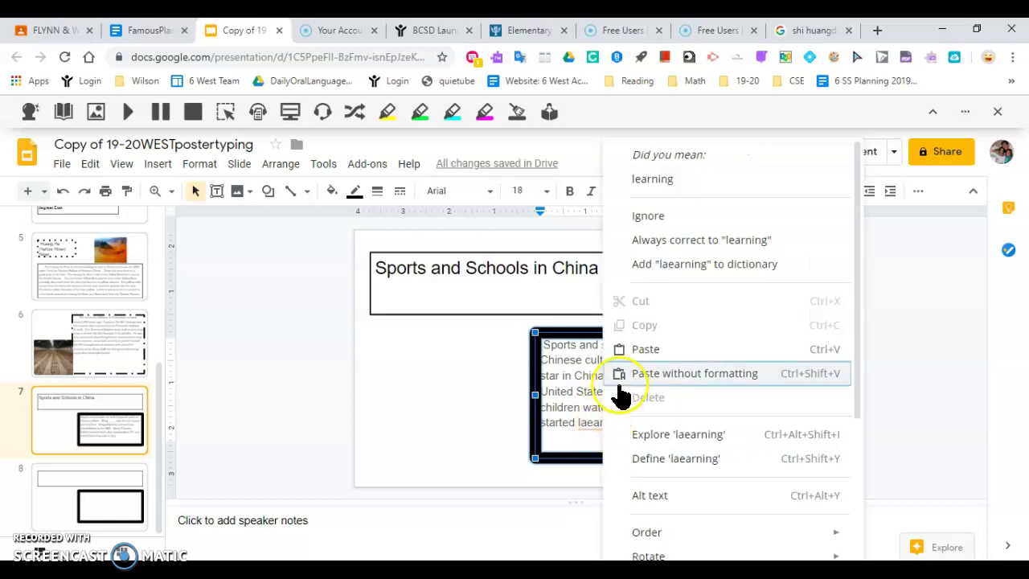
{"action": "left_click", "coordinate": [666, 177]}
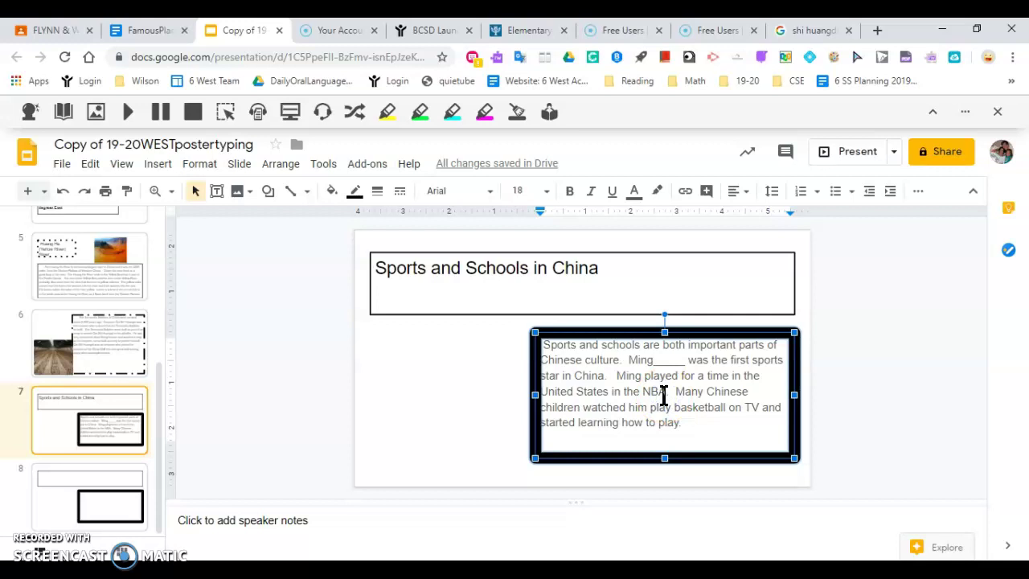
- Join the sentences to read 'in the NBA, so many Chinese children', then recheck the worksheet
{"action": "type", "text": "so"}
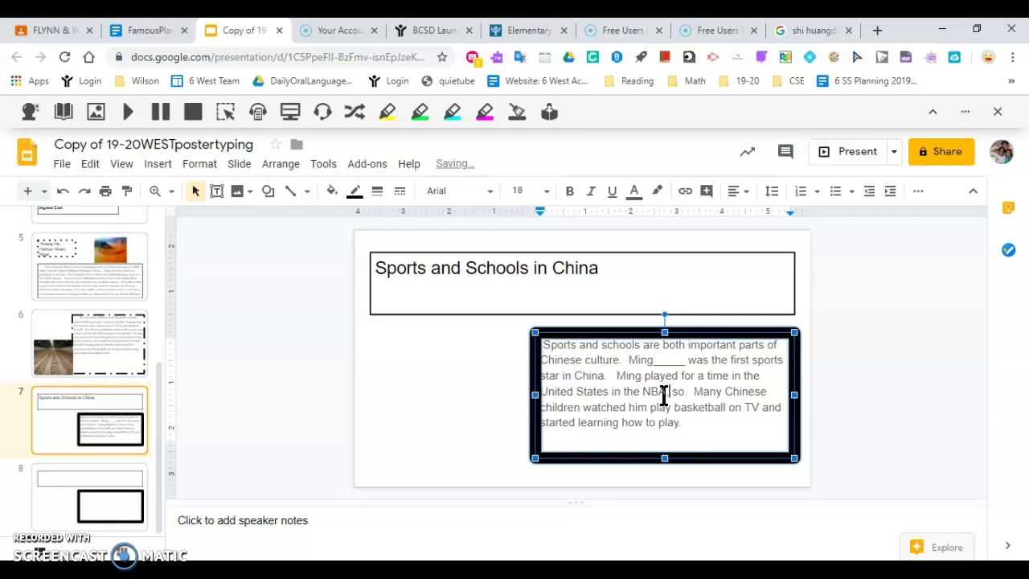
{"action": "type", "text": " ,"}
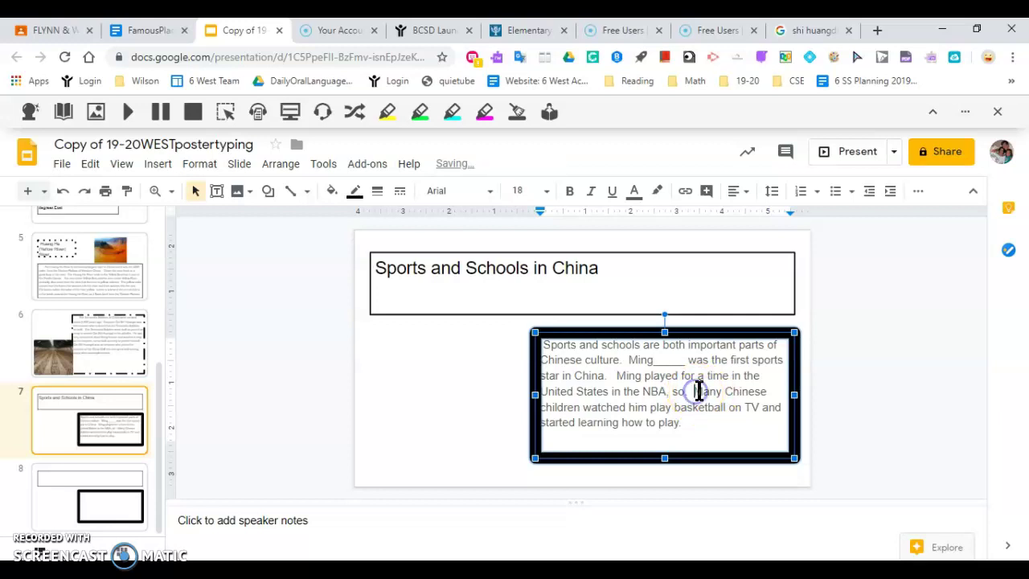
{"action": "left_click", "coordinate": [704, 391]}
{"action": "key", "text": "BackSpace"}
{"action": "key", "text": "BackSpace"}
{"action": "key", "text": "BackSpace"}
{"action": "key", "text": "BackSpace"}
{"action": "type", "text": "m"}
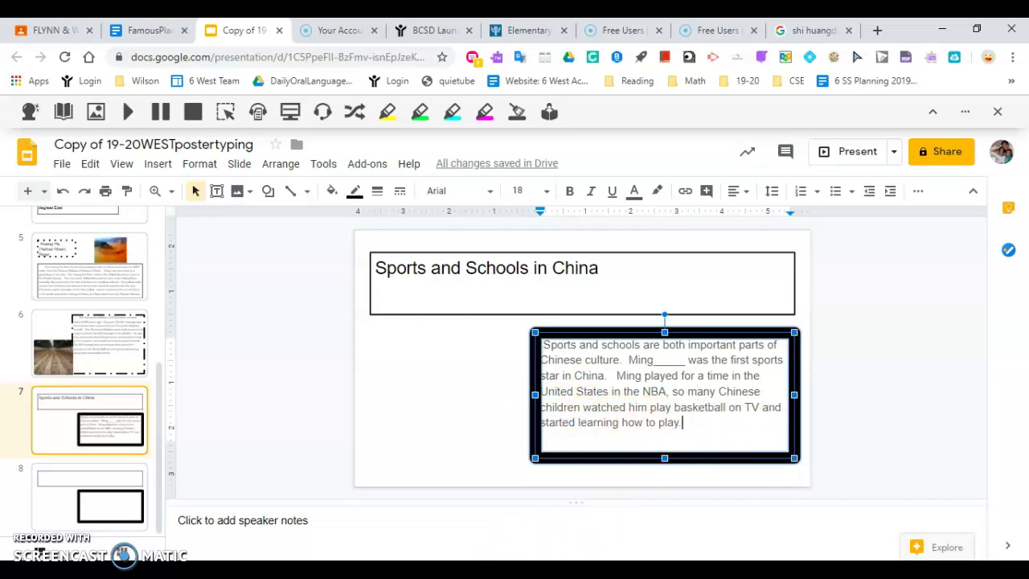
{"action": "left_click", "coordinate": [464, 563]}
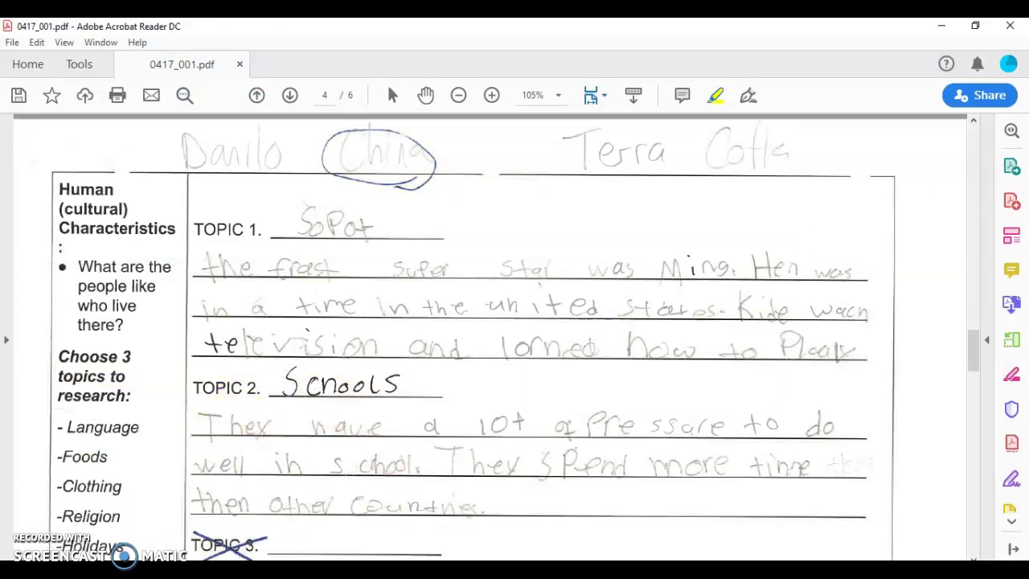
{"action": "key", "text": "alt+Tab"}
{"action": "left_click", "coordinate": [705, 447]}
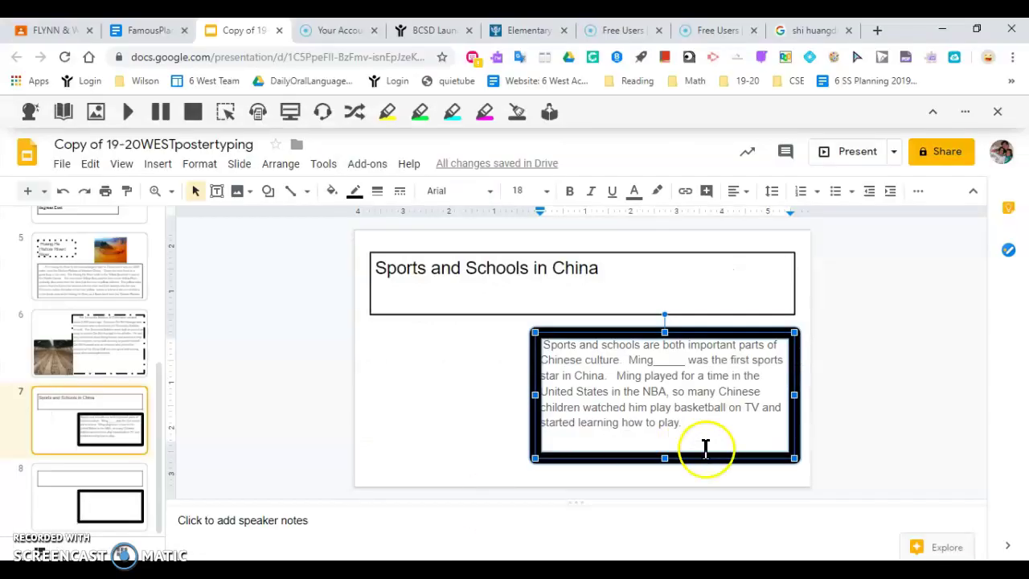
- Add 'All children also go to schools', fixing the typos in 'chuildren' and 'schhools'
{"action": "type", "text": "A"}
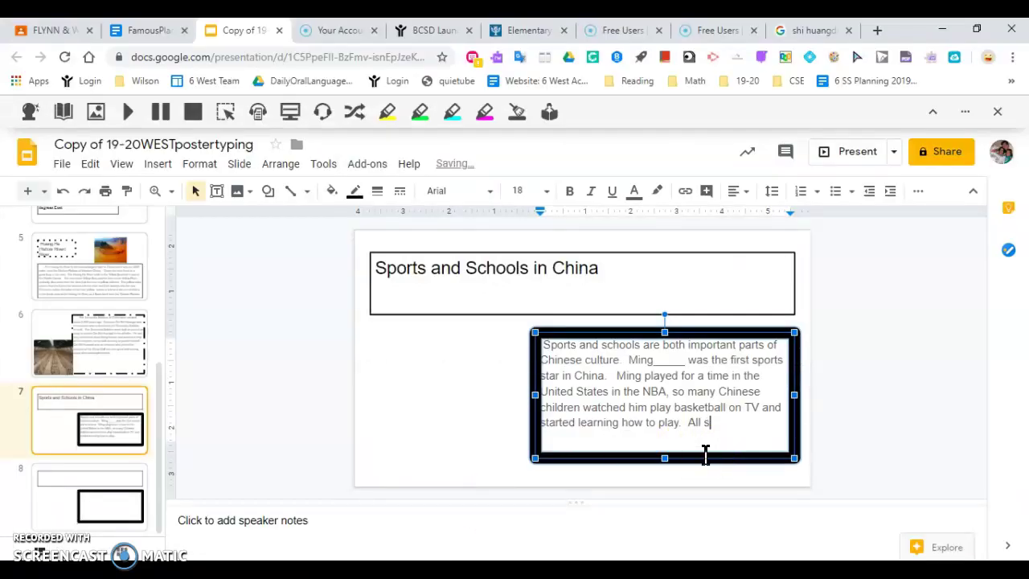
{"action": "type", "text": "ll chuildren"}
{"action": "type", "text": " al"}
{"action": "type", "text": "also go "}
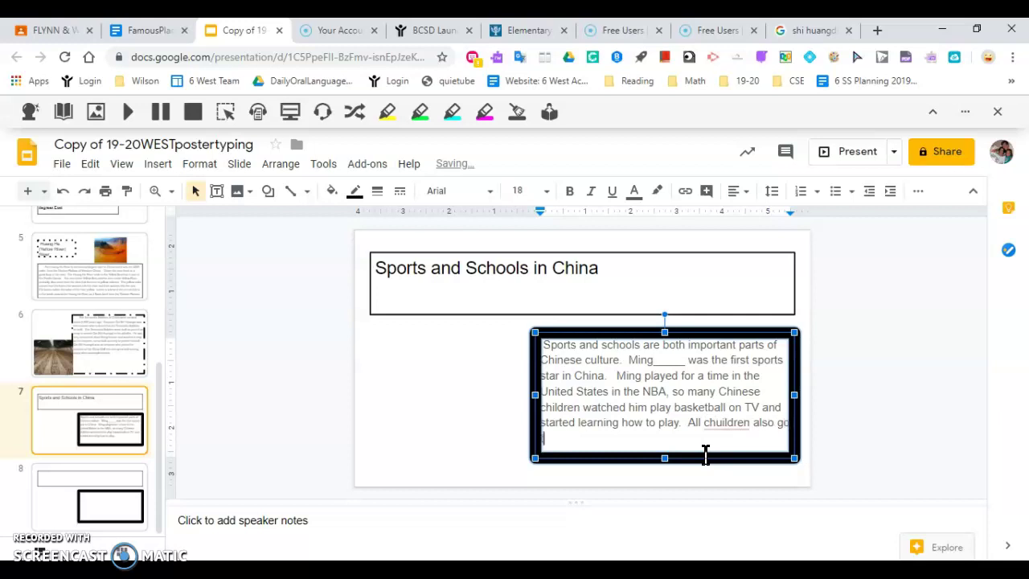
{"action": "type", "text": "to schhools"}
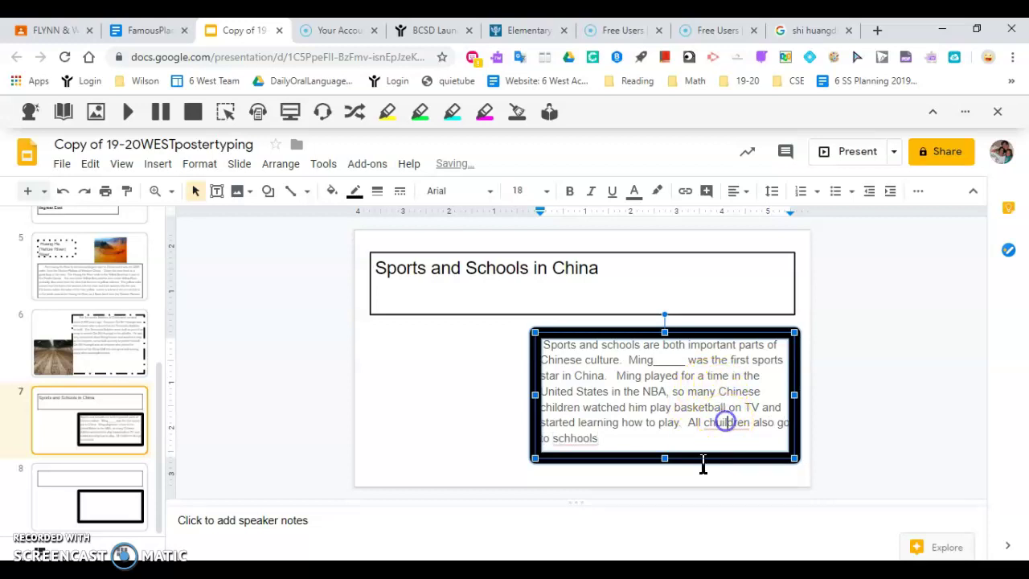
{"action": "left_click", "coordinate": [726, 422]}
{"action": "key", "text": "BackSpace"}
{"action": "key", "text": "BackSpace"}
{"action": "key", "text": "BackSpace"}
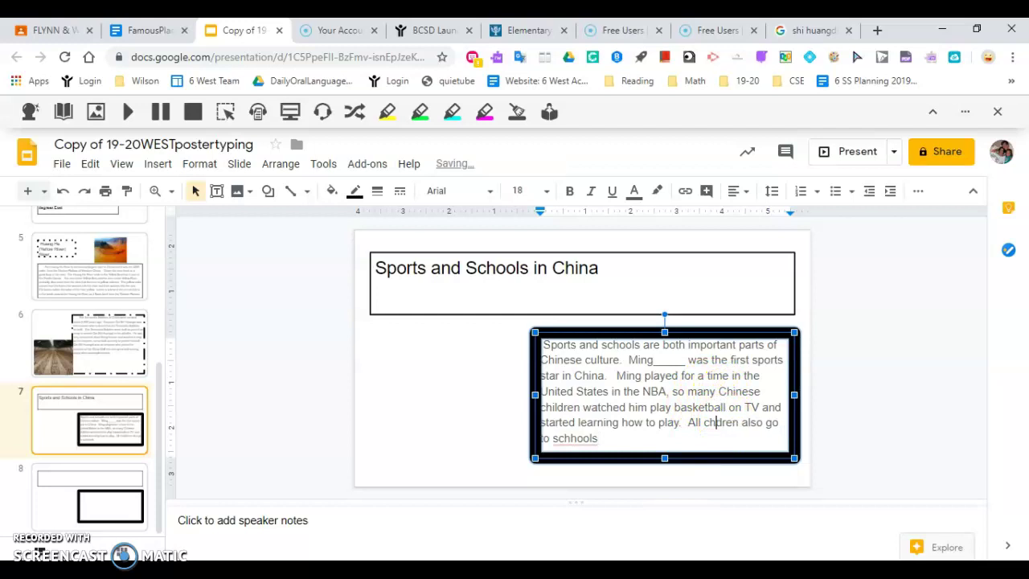
{"action": "type", "text": "il"}
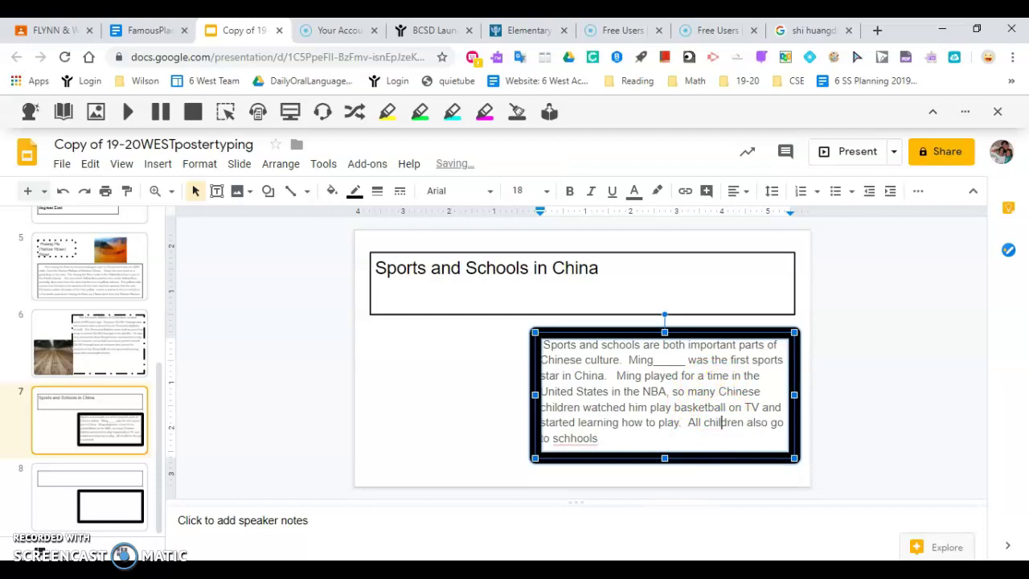
{"action": "left_click", "coordinate": [575, 438]}
{"action": "key", "text": "BackSpace"}
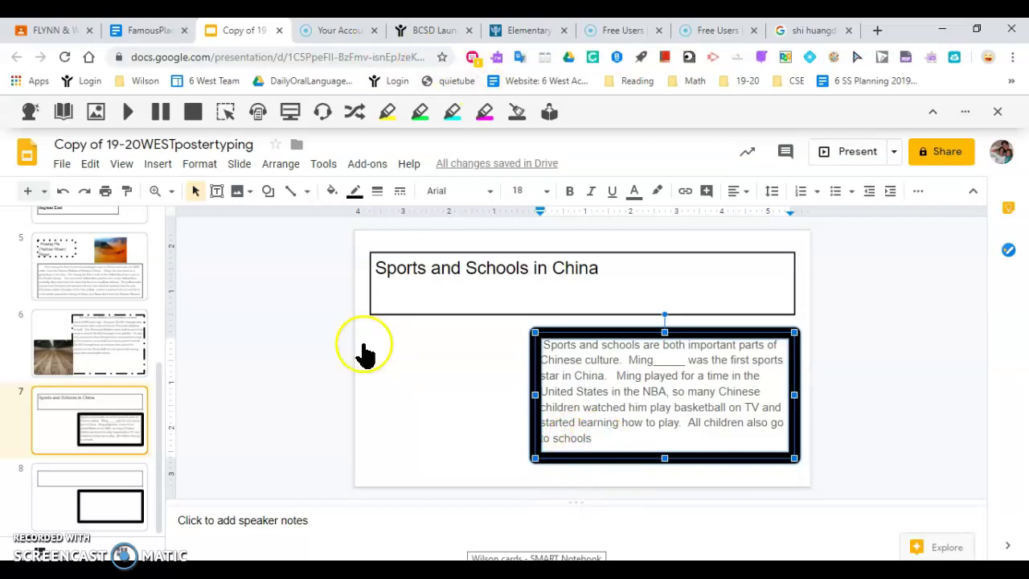
{"action": "key", "text": "alt+Tab"}
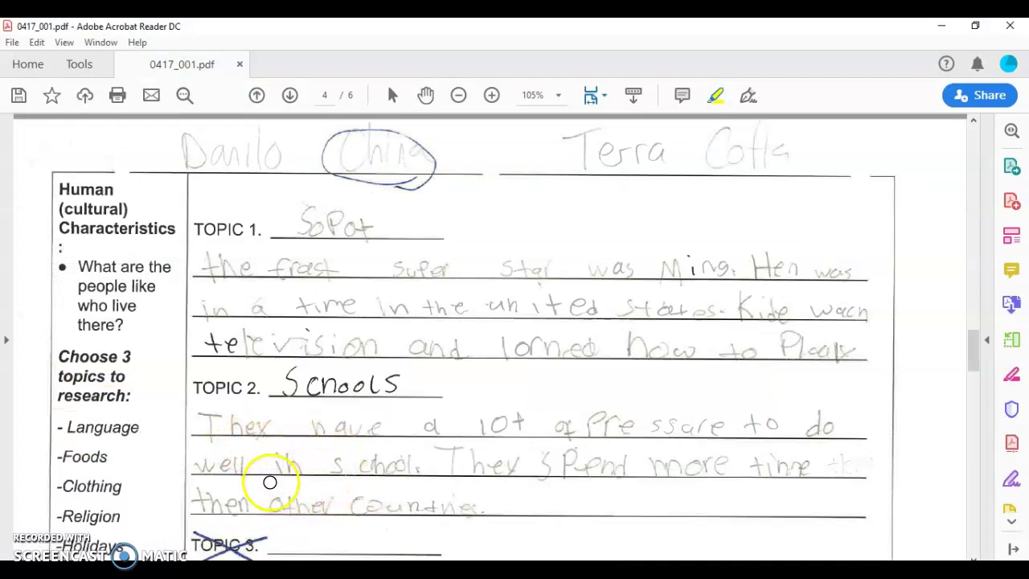
{"action": "key", "text": "alt+Tab"}
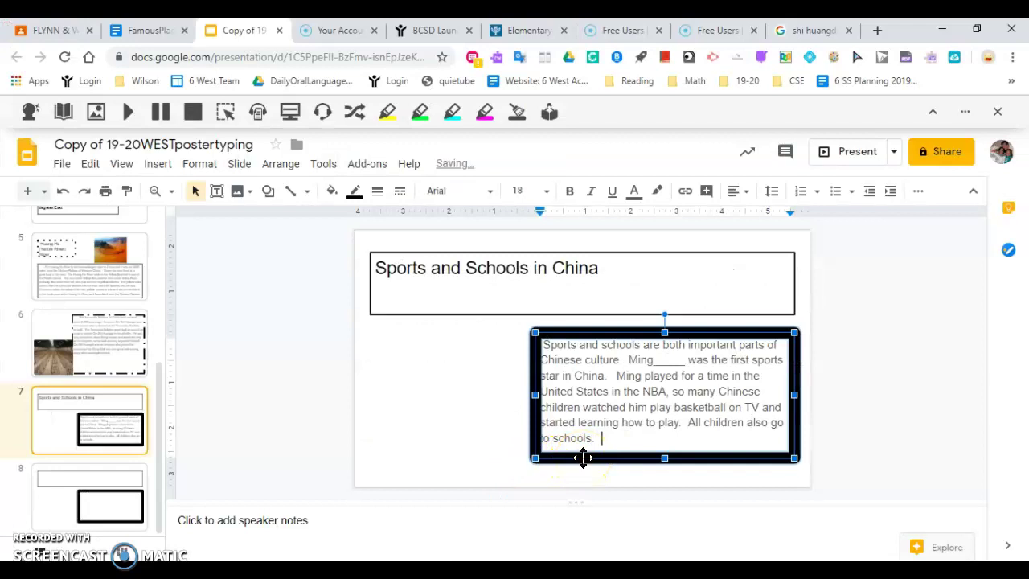
- Type the sentence 'Children in China are often under much pressure to do well'
{"action": "type", "text": "Children in CHina"}
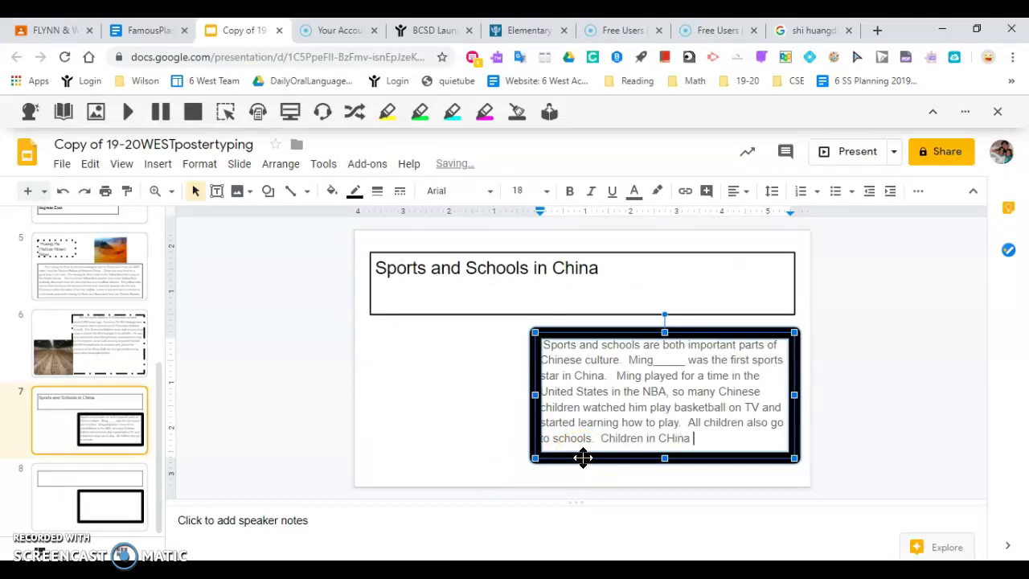
{"action": "key", "text": "BackSpace"}
{"action": "key", "text": "BackSpace"}
{"action": "type", "text": "ina are often under much"}
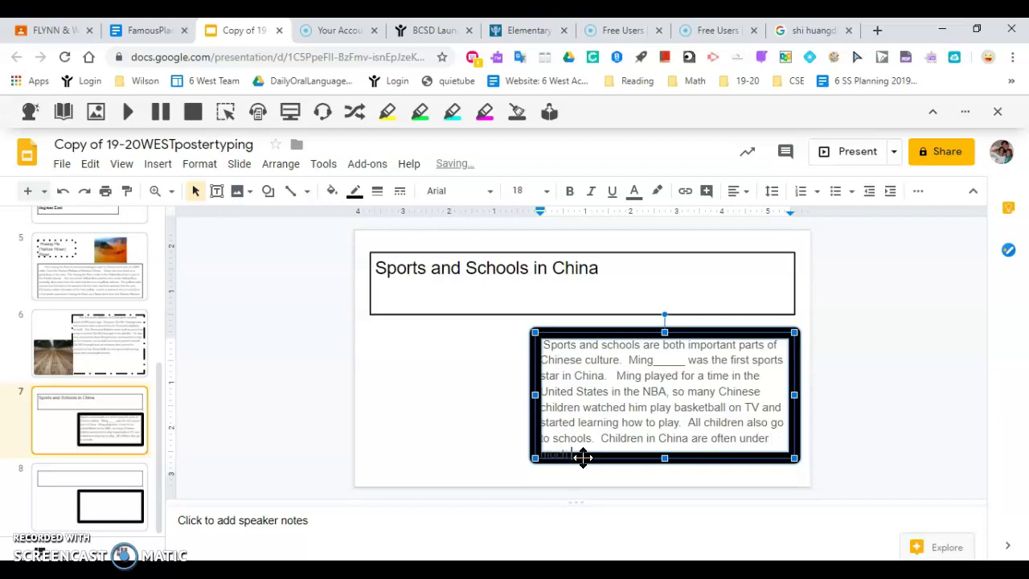
{"action": "type", "text": " pressure to do we"}
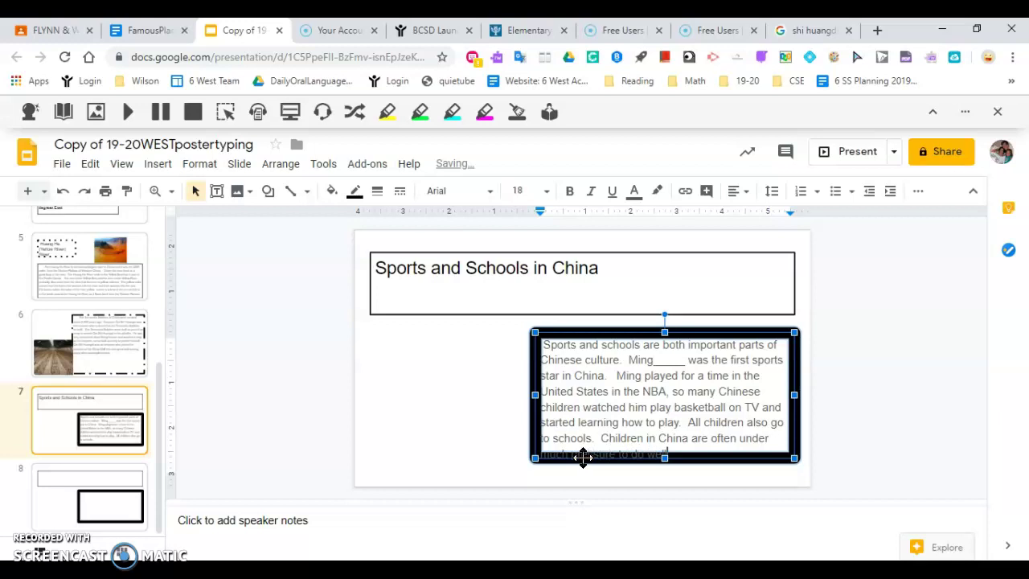
- Drag the text box's bottom edge down so the last line shows
{"action": "left_click", "coordinate": [665, 457]}
{"action": "left_click_drag", "start_coordinate": [665, 457], "coordinate": [666, 486]}
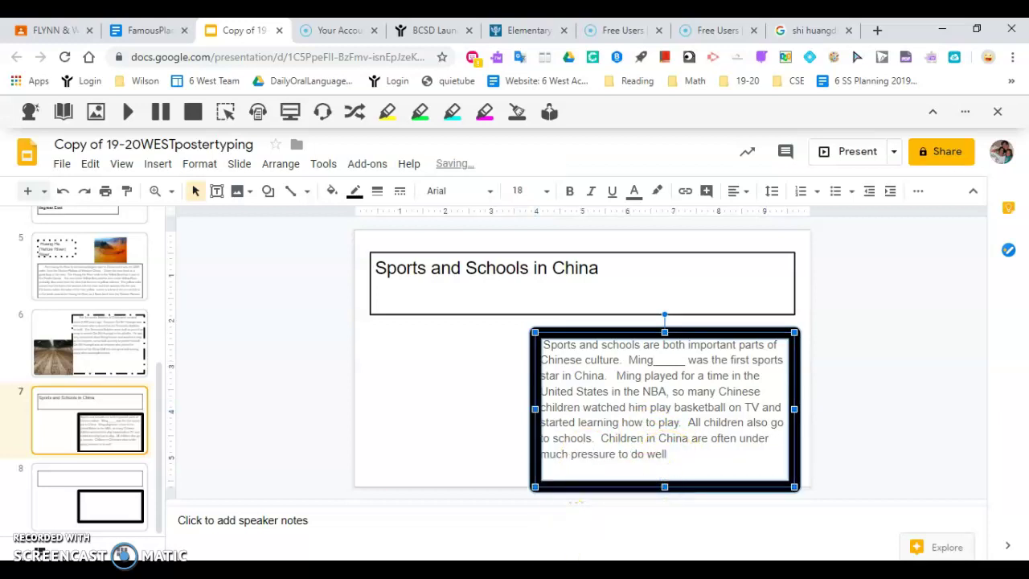
{"action": "key", "text": "alt+Tab"}
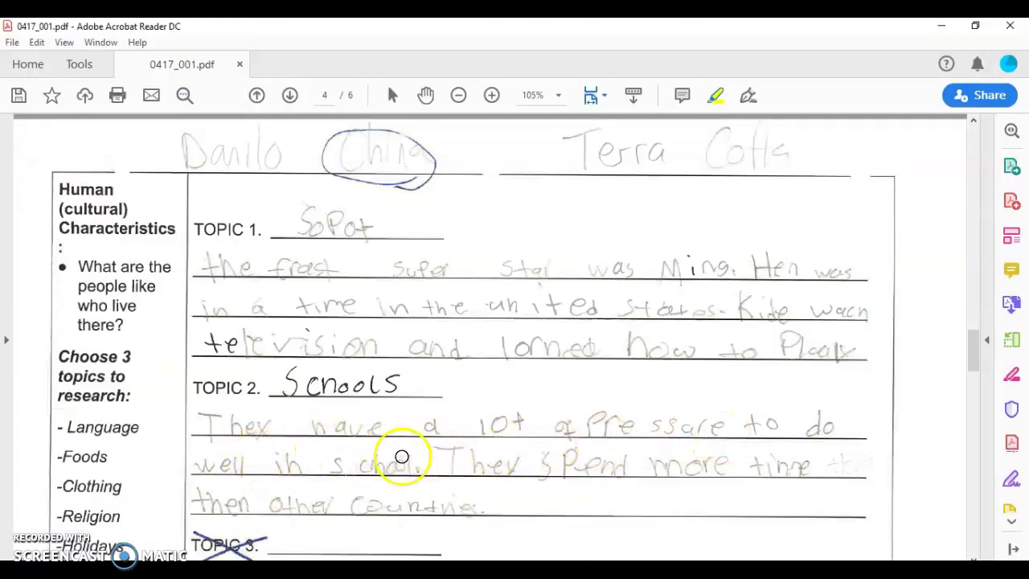
- Return from the handwritten Schools notes to the Google Slides presentation
{"action": "key", "text": "alt+Tab"}
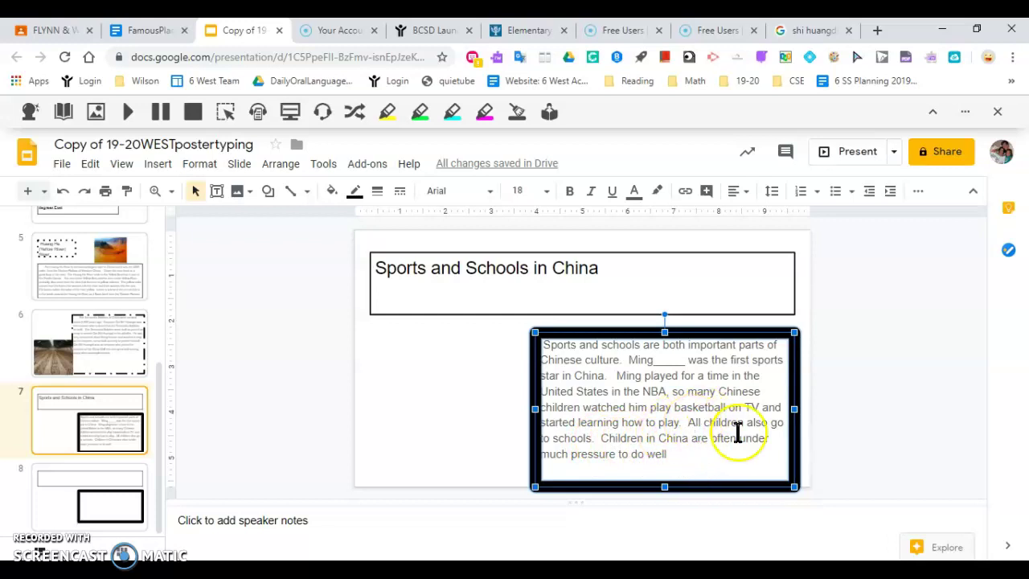
- Merge into 'All children also go to schools, but they are often under much pressure to do well.'
{"action": "left_click", "coordinate": [595, 439]}
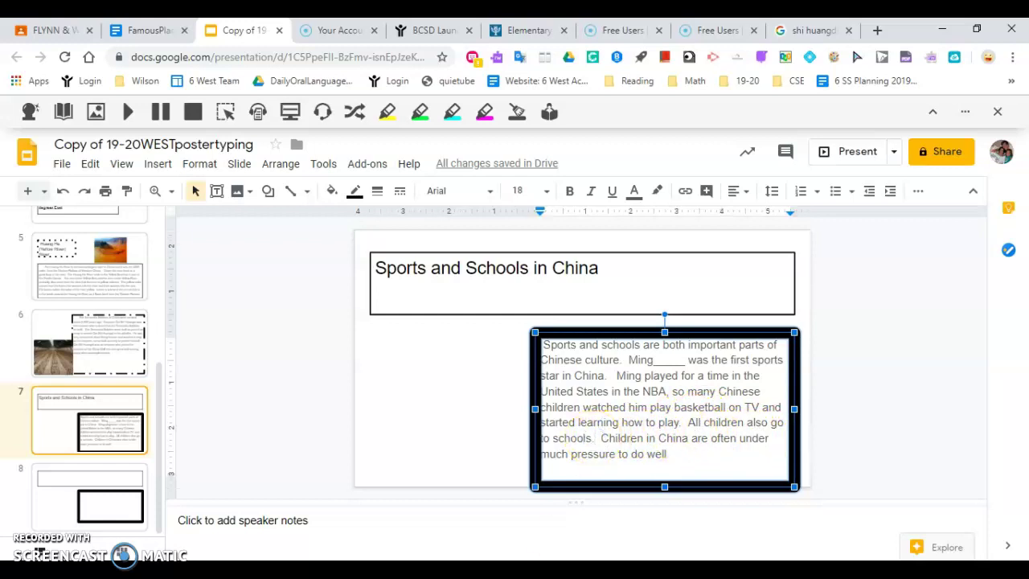
{"action": "type", "text": ", "}
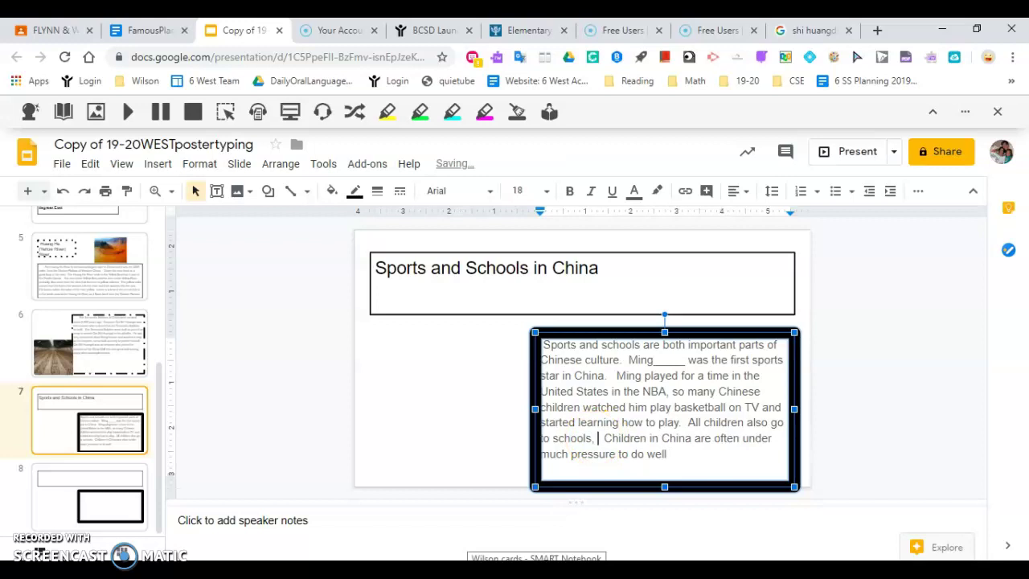
{"action": "type", "text": "but "}
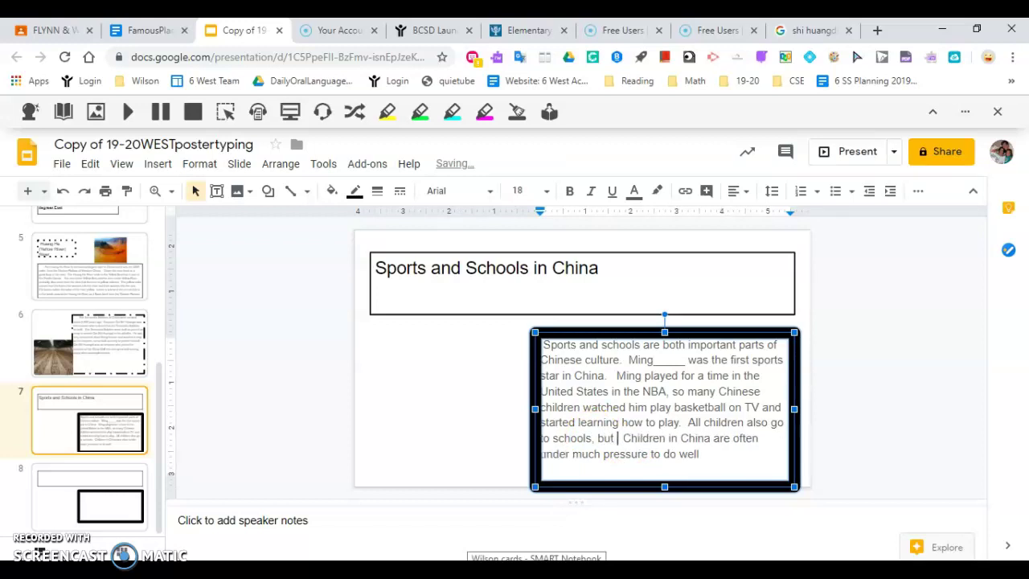
{"action": "type", "text": "they are"}
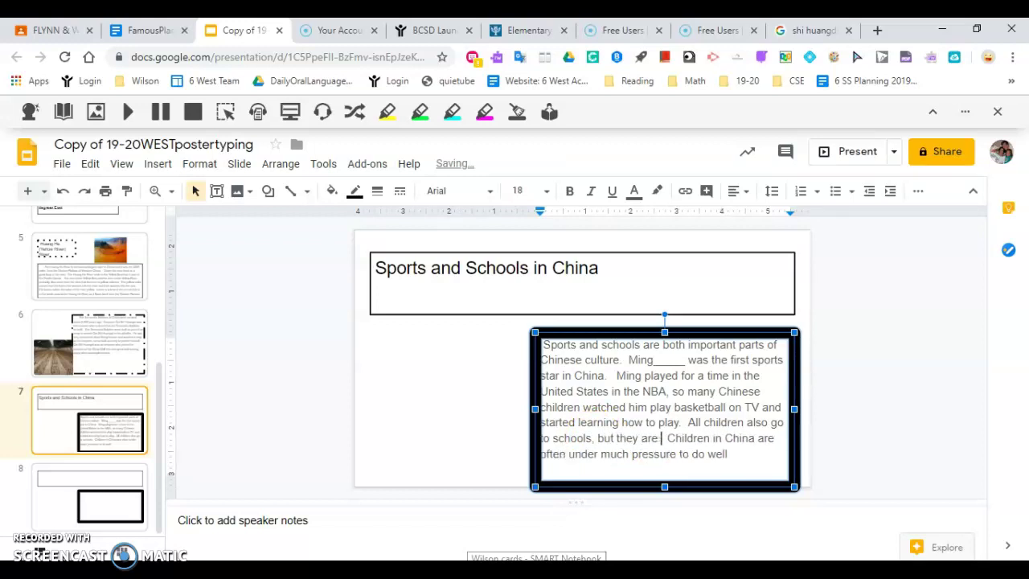
{"action": "key", "text": "Delete"}
{"action": "key", "text": "Delete"}
{"action": "key", "text": "Delete"}
{"action": "key", "text": "Delete"}
{"action": "key", "text": "Delete"}
{"action": "key", "text": "Delete"}
{"action": "key", "text": "Delete"}
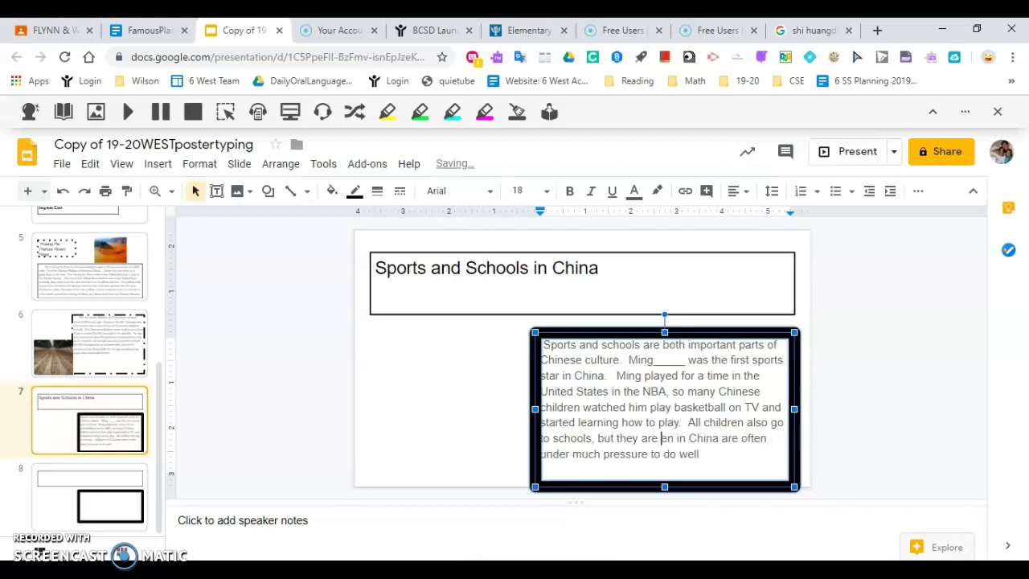
{"action": "key", "text": "Delete"}
{"action": "key", "text": "Delete"}
{"action": "key", "text": "Delete"}
{"action": "key", "text": "Delete"}
{"action": "key", "text": "Delete"}
{"action": "key", "text": "Delete"}
{"action": "key", "text": "Delete"}
{"action": "key", "text": "Delete"}
{"action": "key", "text": "Delete"}
{"action": "key", "text": "Delete"}
{"action": "key", "text": "Delete"}
{"action": "key", "text": "Delete"}
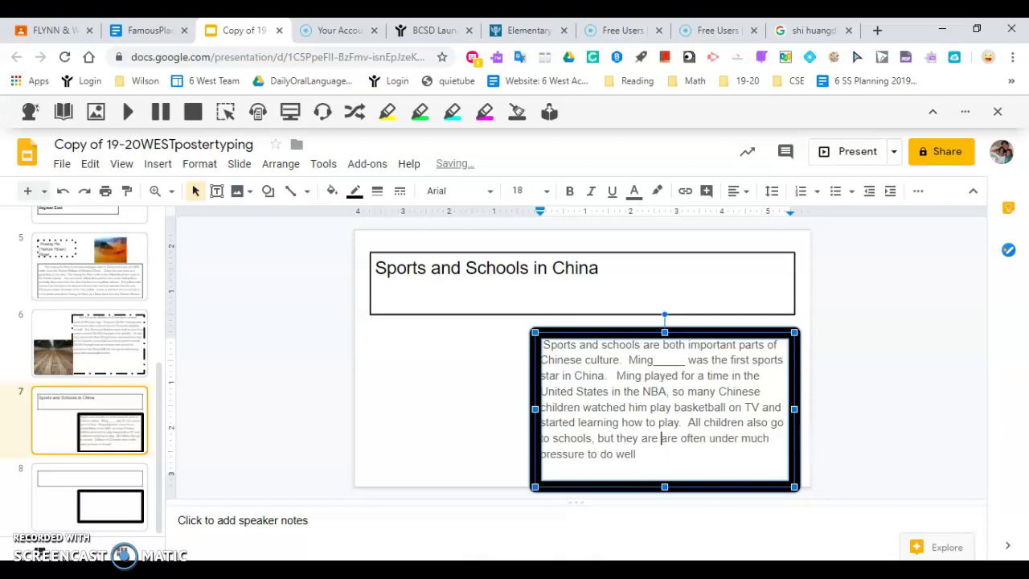
{"action": "key", "text": "Delete"}
{"action": "key", "text": "Delete"}
{"action": "key", "text": "Delete"}
{"action": "key", "text": "Delete"}
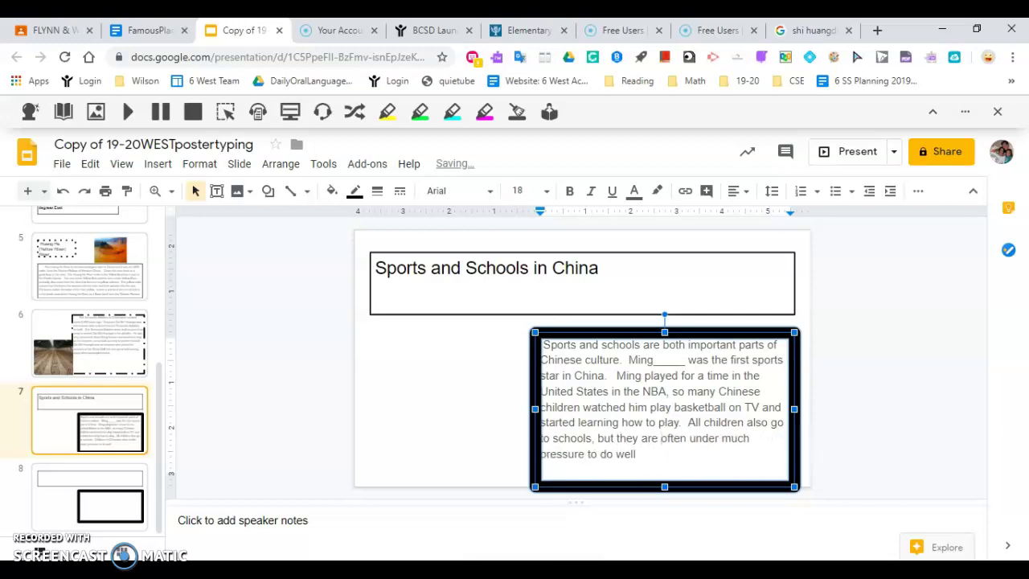
{"action": "left_click", "coordinate": [648, 450]}
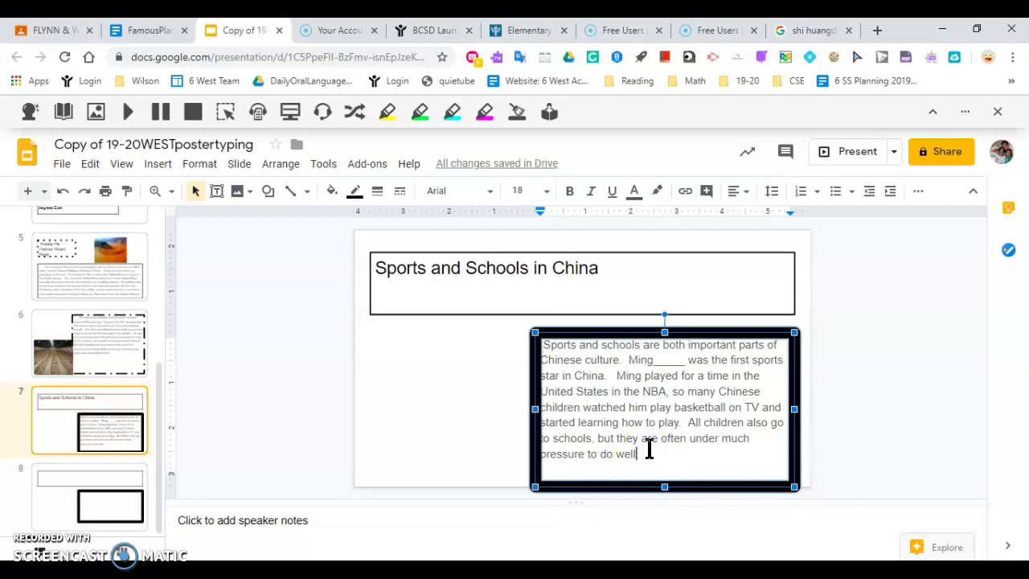
{"action": "type", "text": "."}
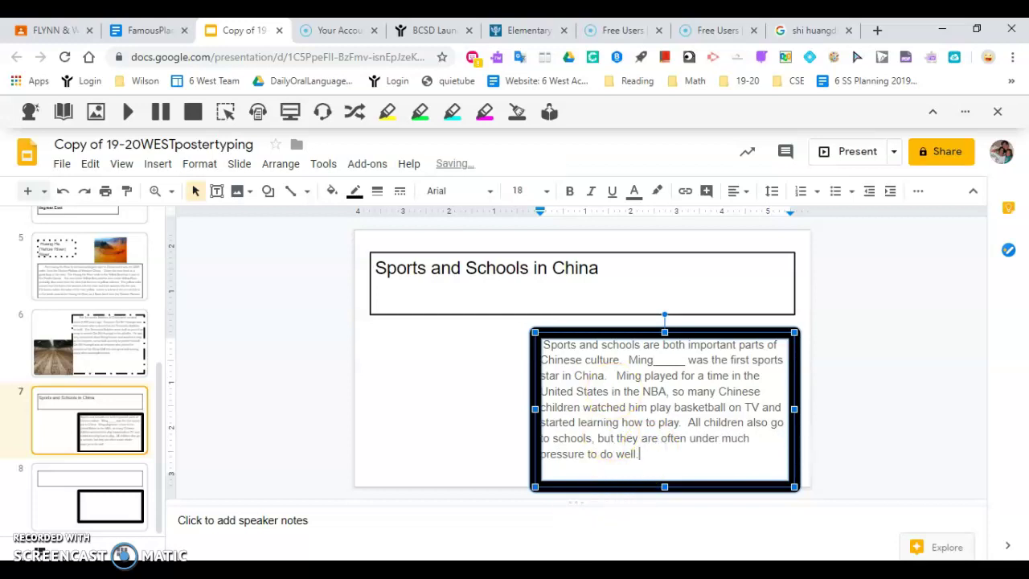
- After checking the worksheet, begin the next sentence with 'They spend more time'
{"action": "key", "text": "alt+Tab"}
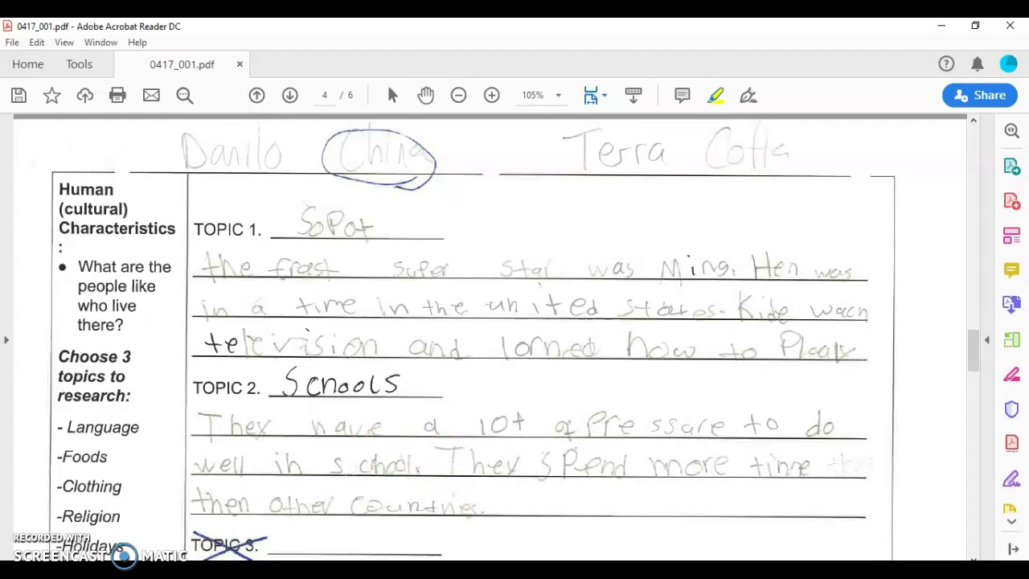
{"action": "key", "text": "alt+Tab"}
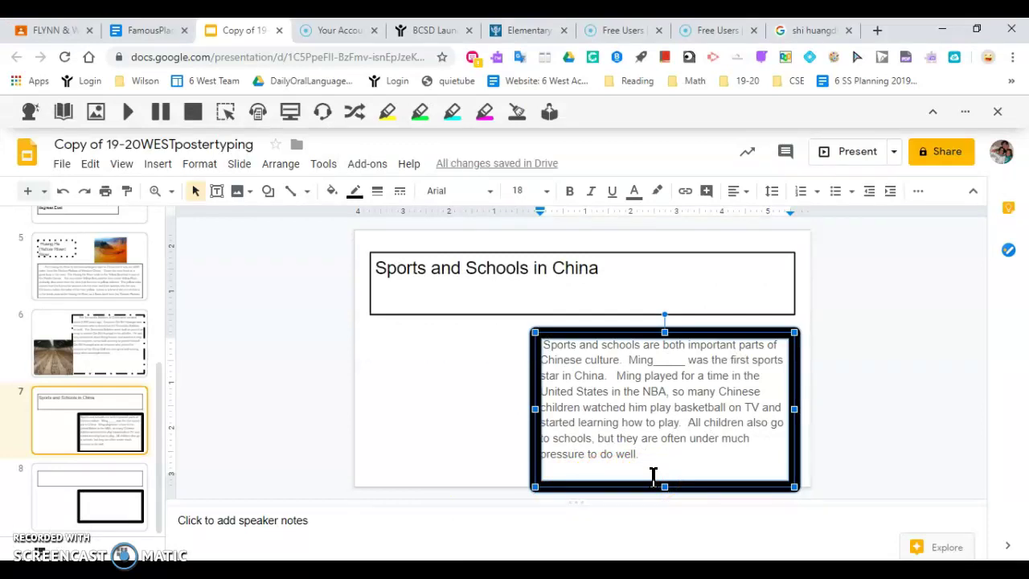
{"action": "type", "text": "They spend "}
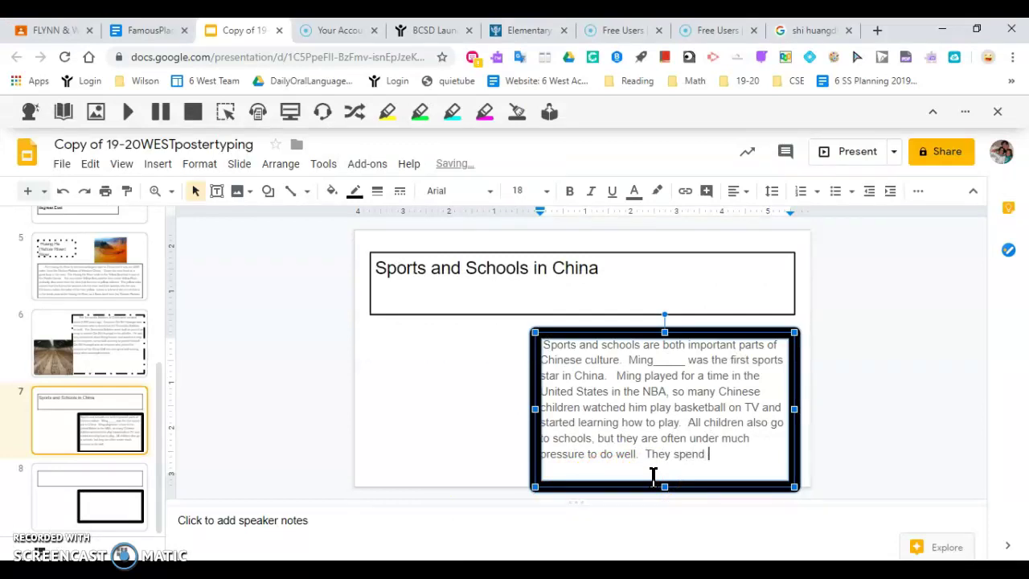
{"action": "type", "text": "more time"}
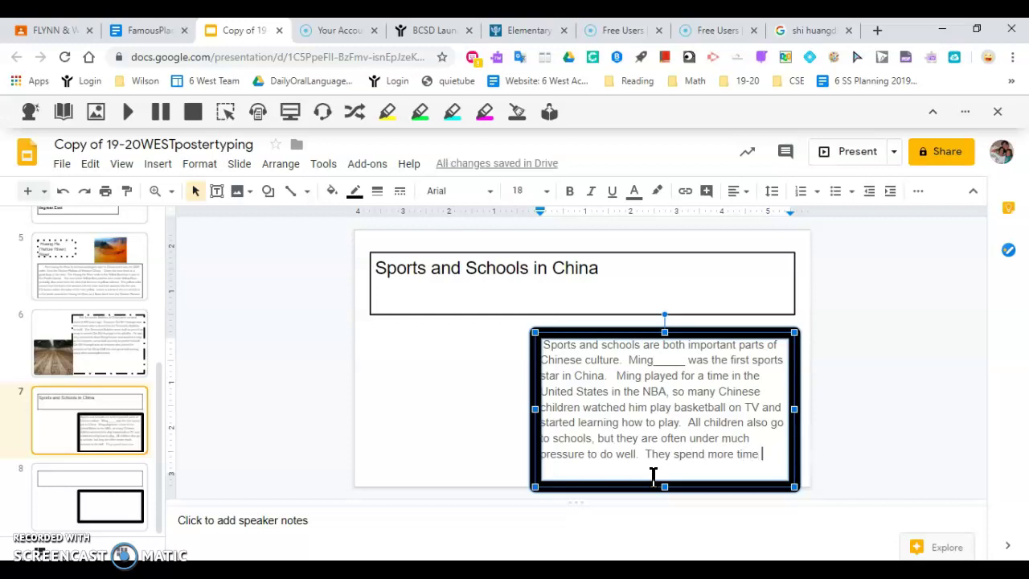
- Complete the sentence with 'in school than many other countries.', correcting the misspelled word
{"action": "type", "text": "in "}
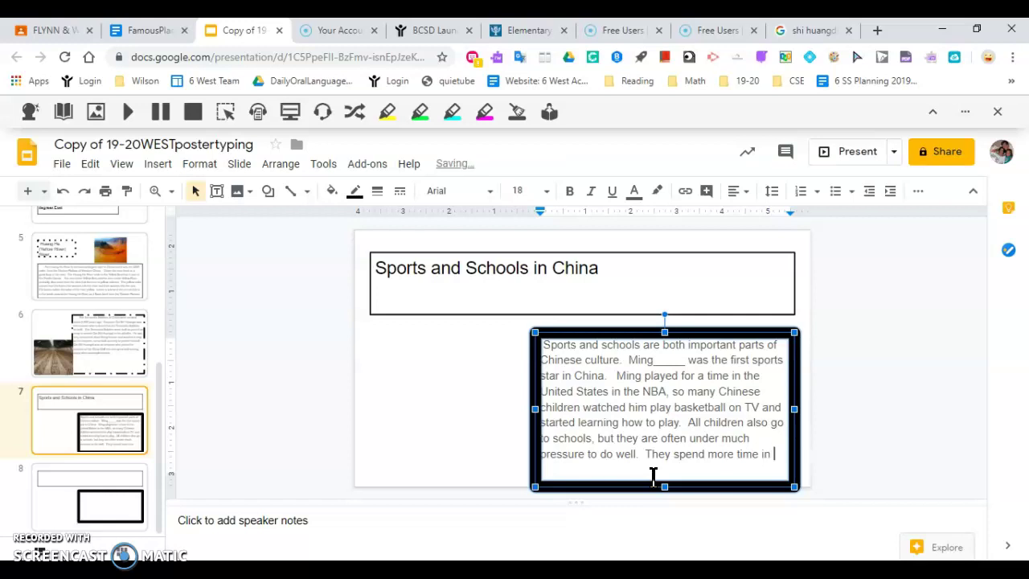
{"action": "type", "text": "school "}
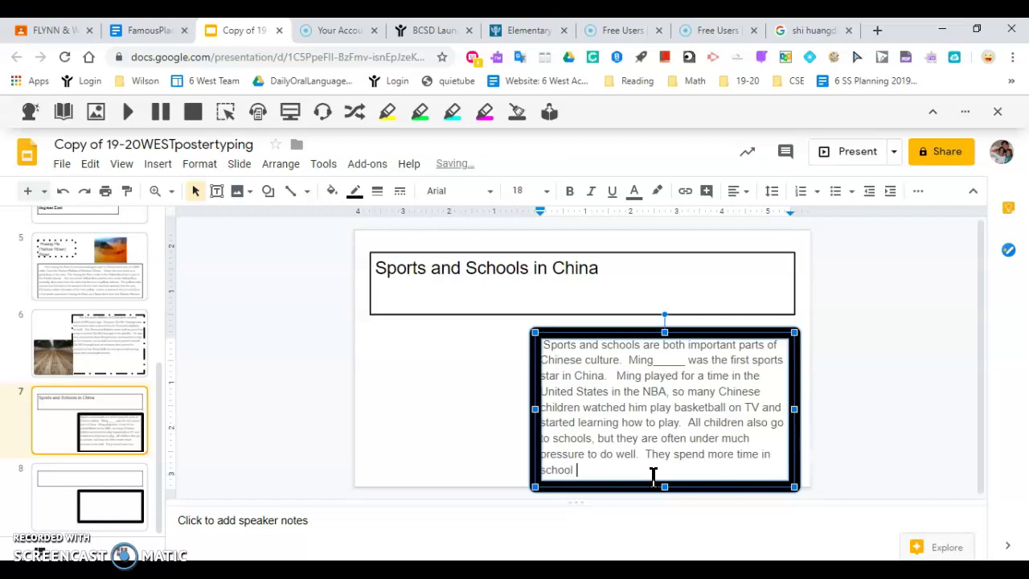
{"action": "type", "text": "than many other countries"}
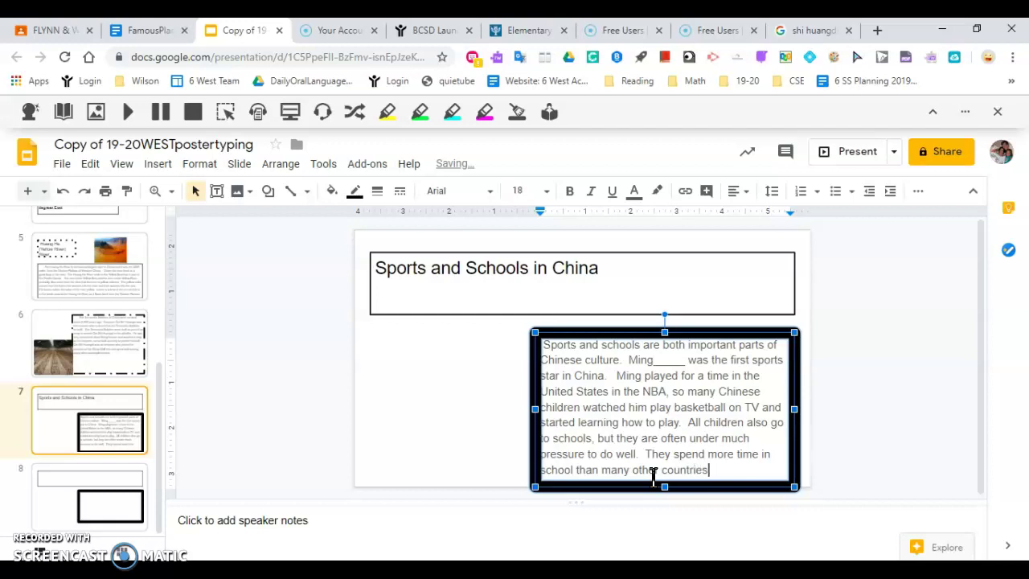
{"action": "type", "text": "."}
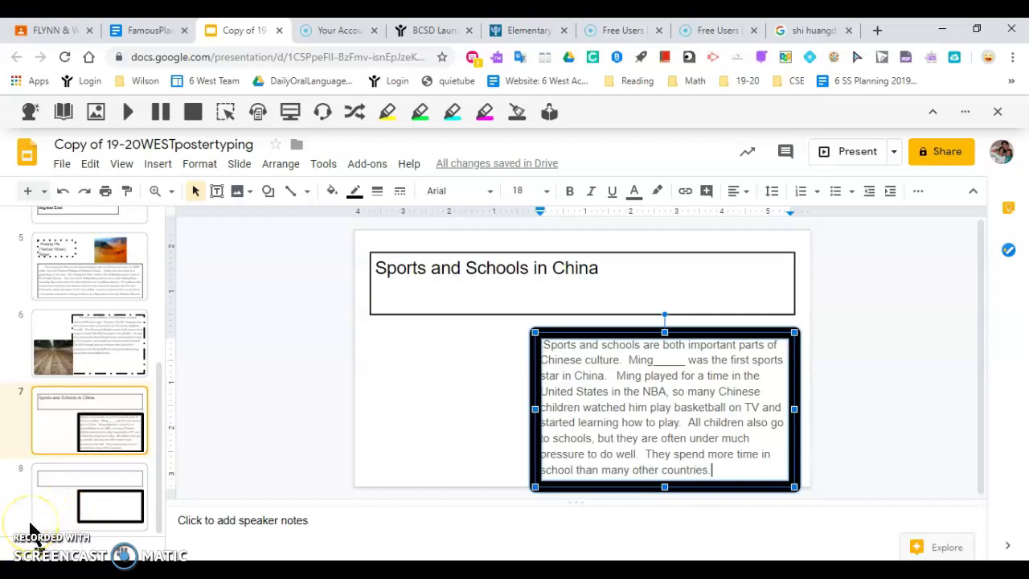
- Indent the first line of the paragraph starting 'Sports' with a tab, then return to the title
{"action": "left_click", "coordinate": [545, 348]}
{"action": "key", "text": "Tab"}
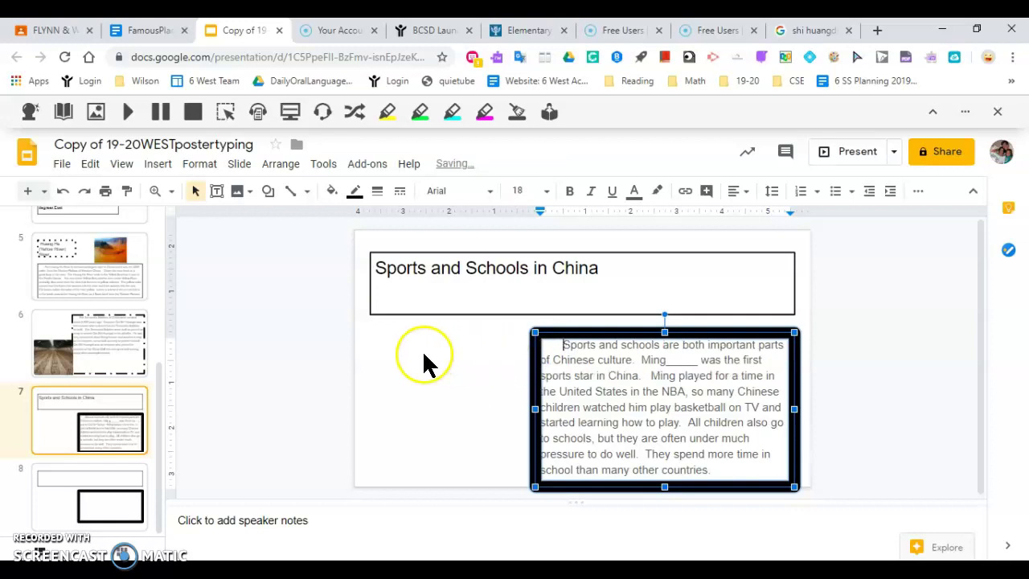
{"action": "left_click", "coordinate": [424, 274]}
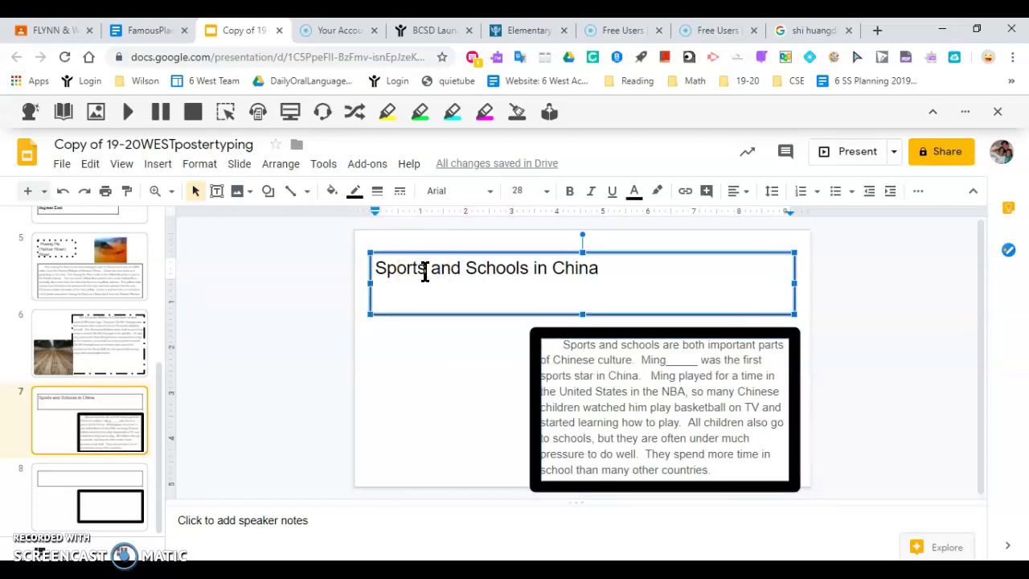